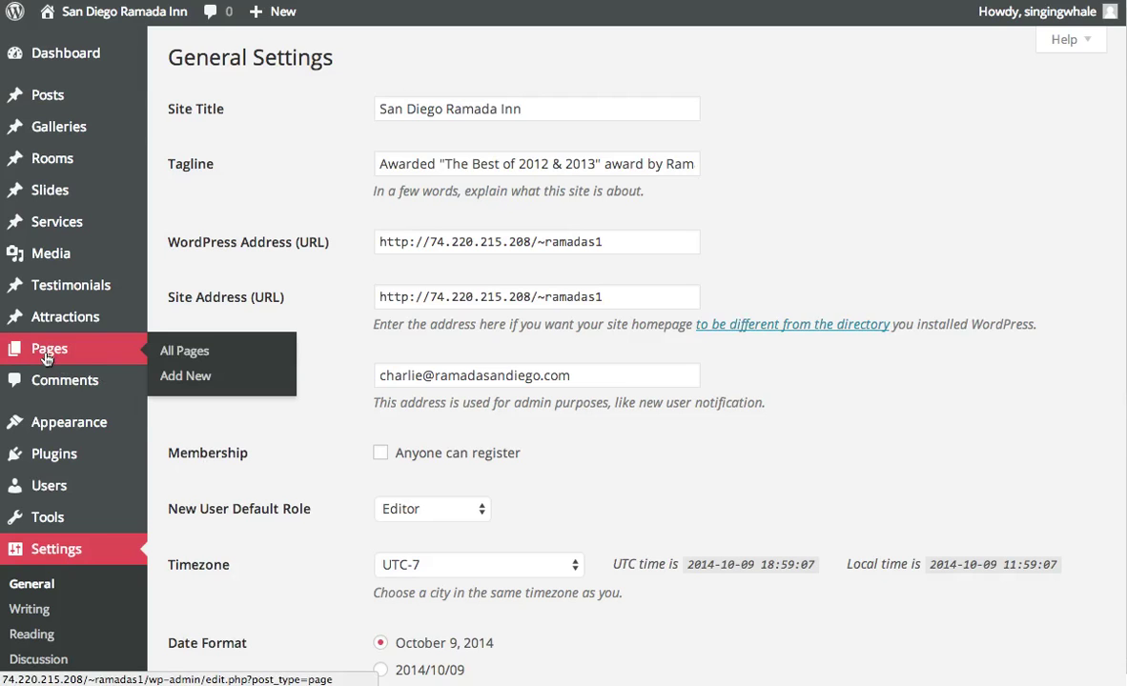
Go from General Settings to the All Pages list showing the site's 23 pages.
left_click(181, 351)
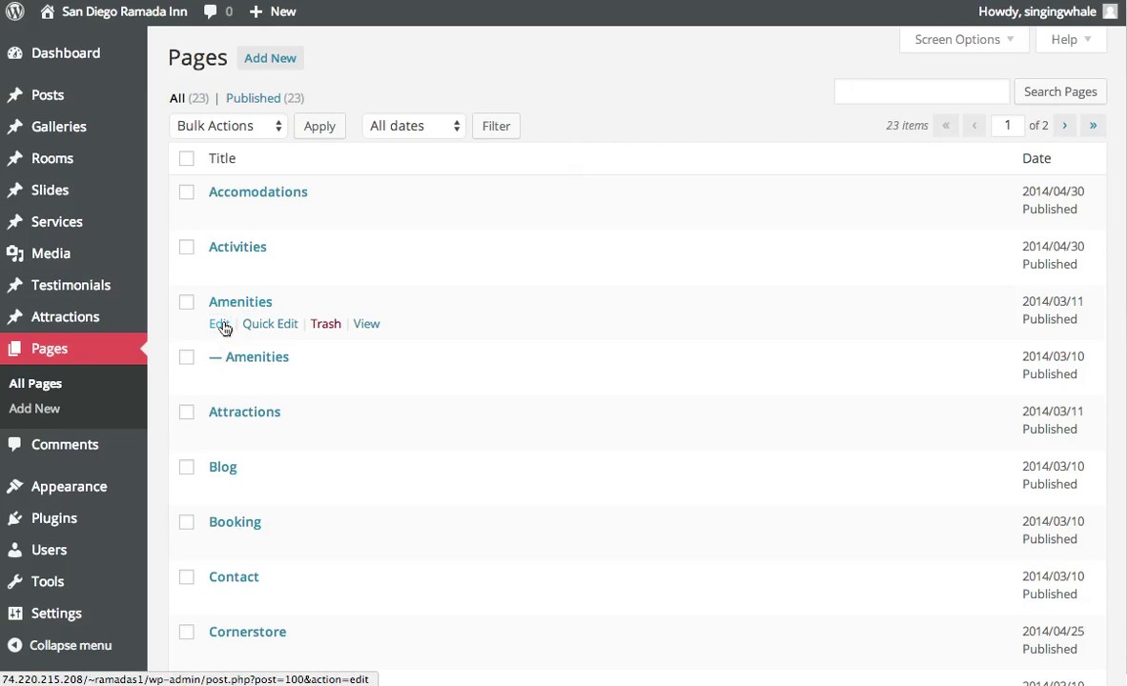
Edit the Amenities page and launch the Advanced WP Columns builder from the editor.
left_click(220, 325)
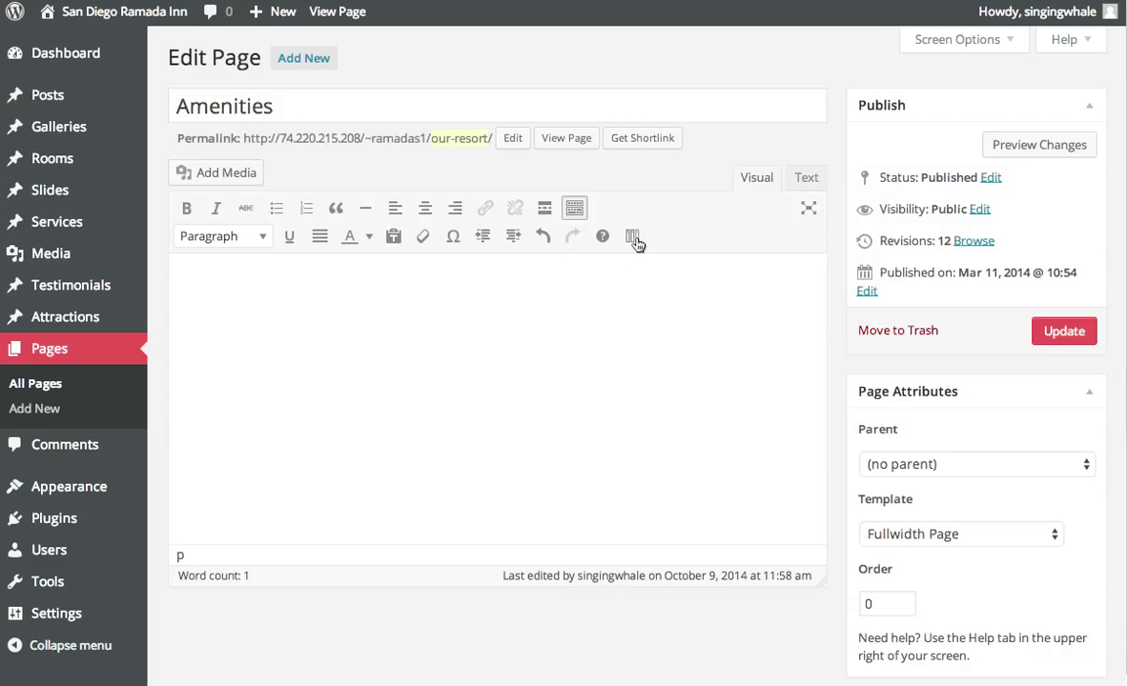
left_click(579, 315)
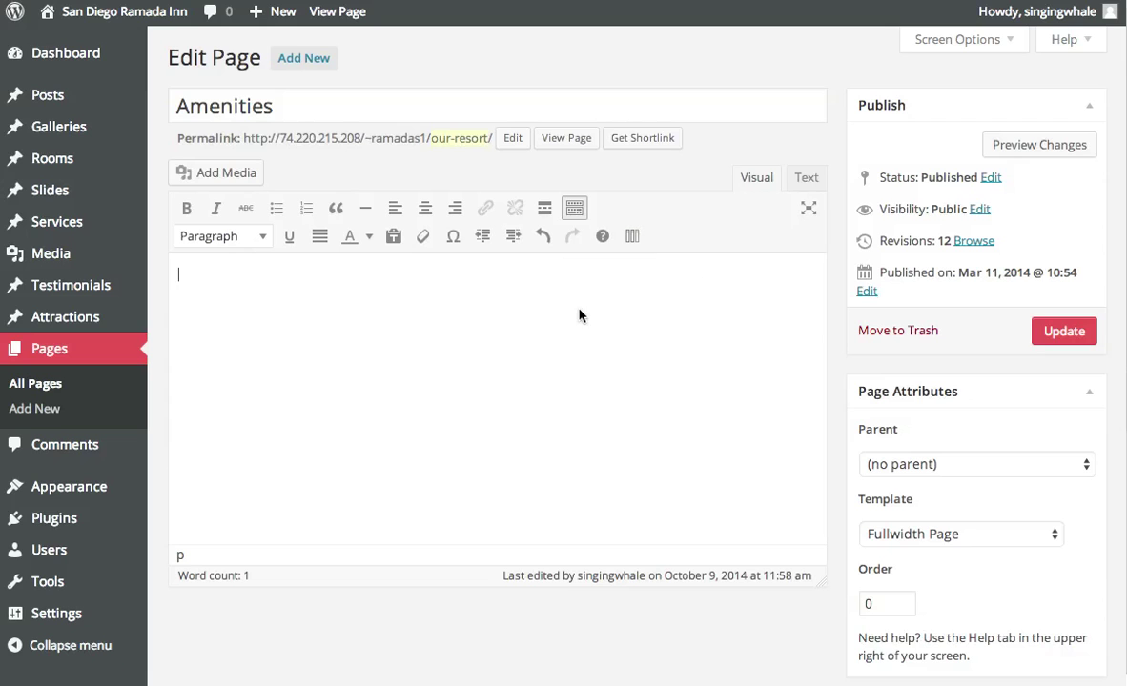
left_click(631, 238)
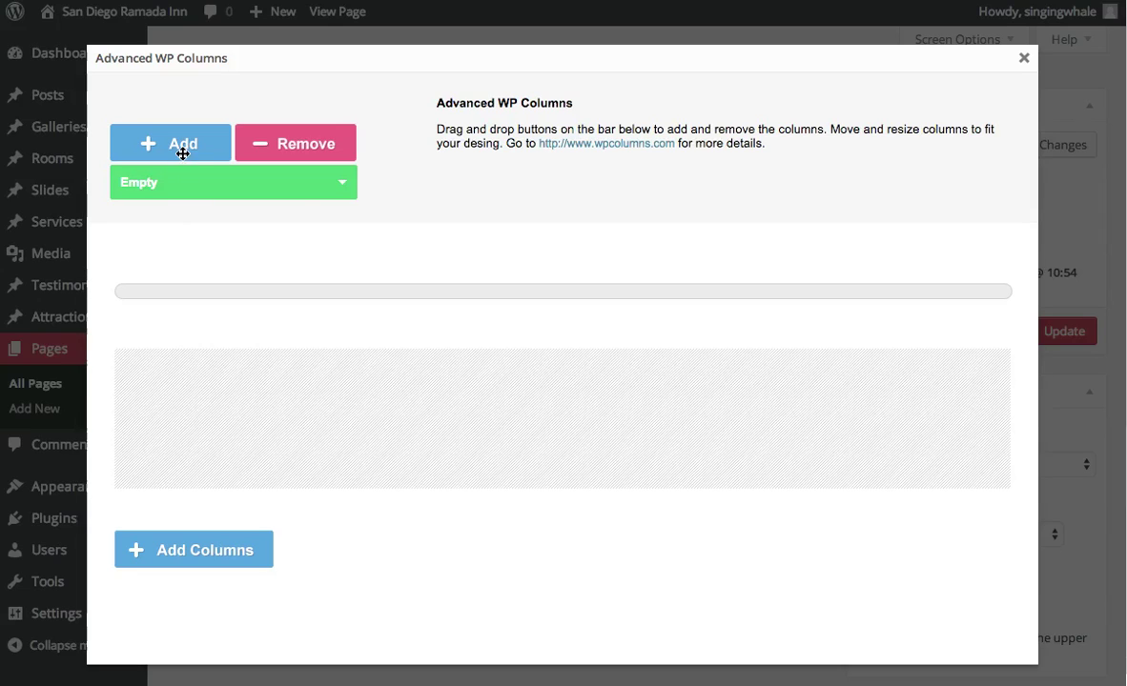
Add two columns ending at 200 and 480, labelled pic1 and text 1.
mouse_move(181, 144)
left_mouse_down()
mouse_move(176, 284)
mouse_move(111, 288)
left_mouse_up()
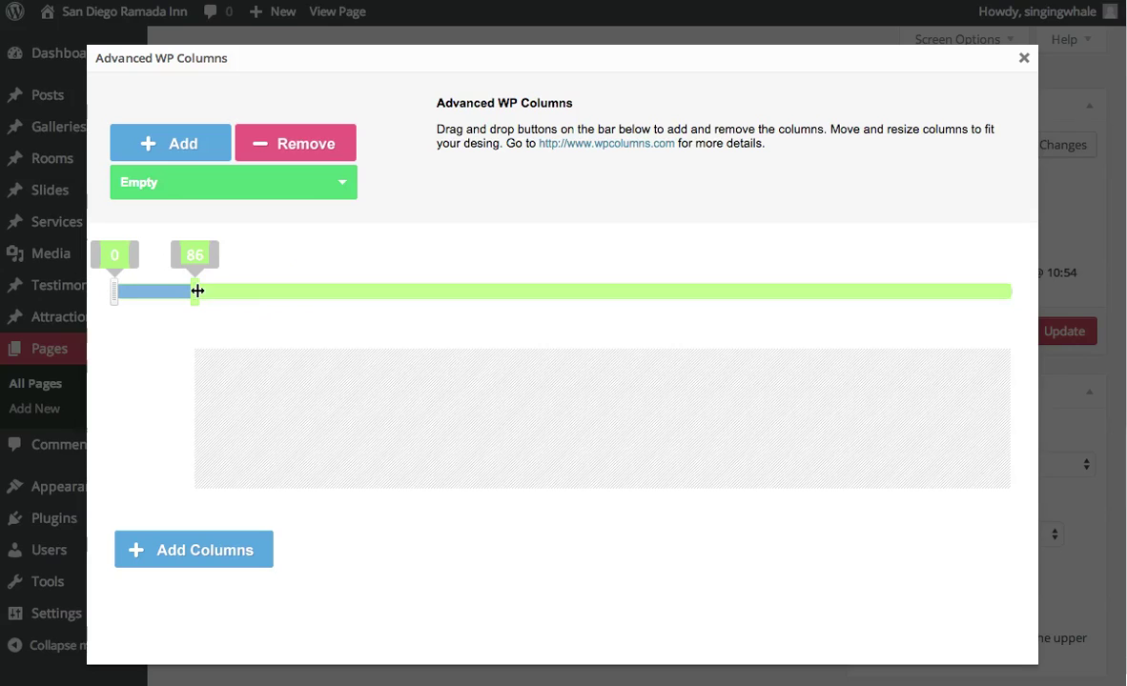
left_click_drag(197, 291, 303, 291)
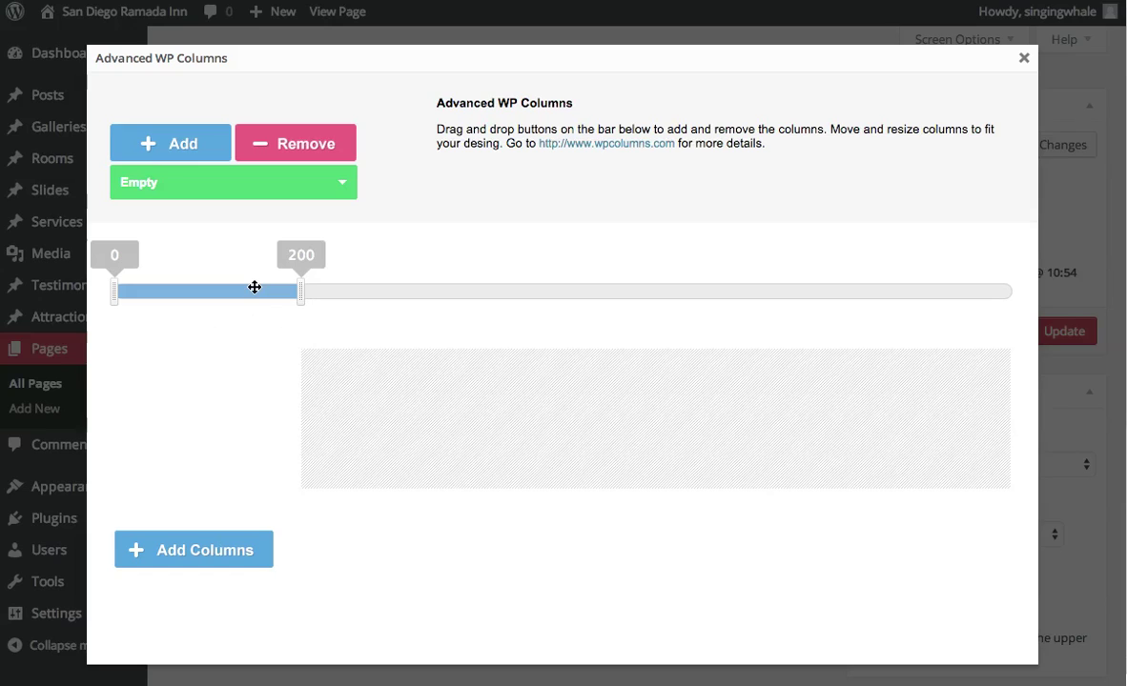
left_click(186, 369)
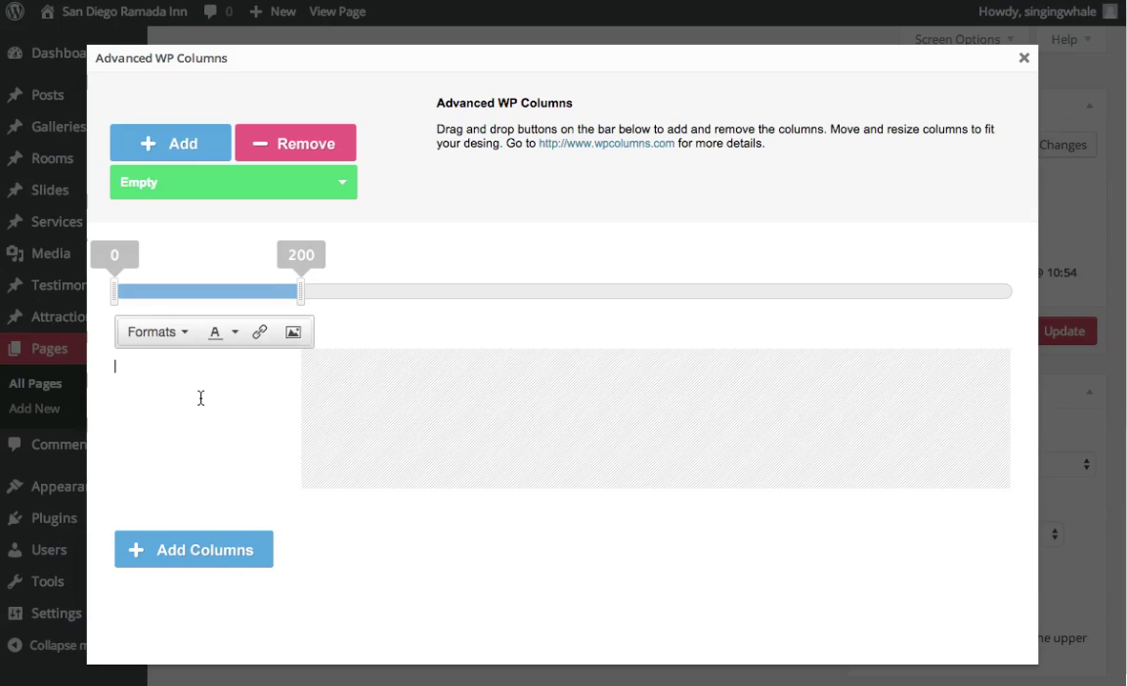
type("pic1")
left_click(330, 397)
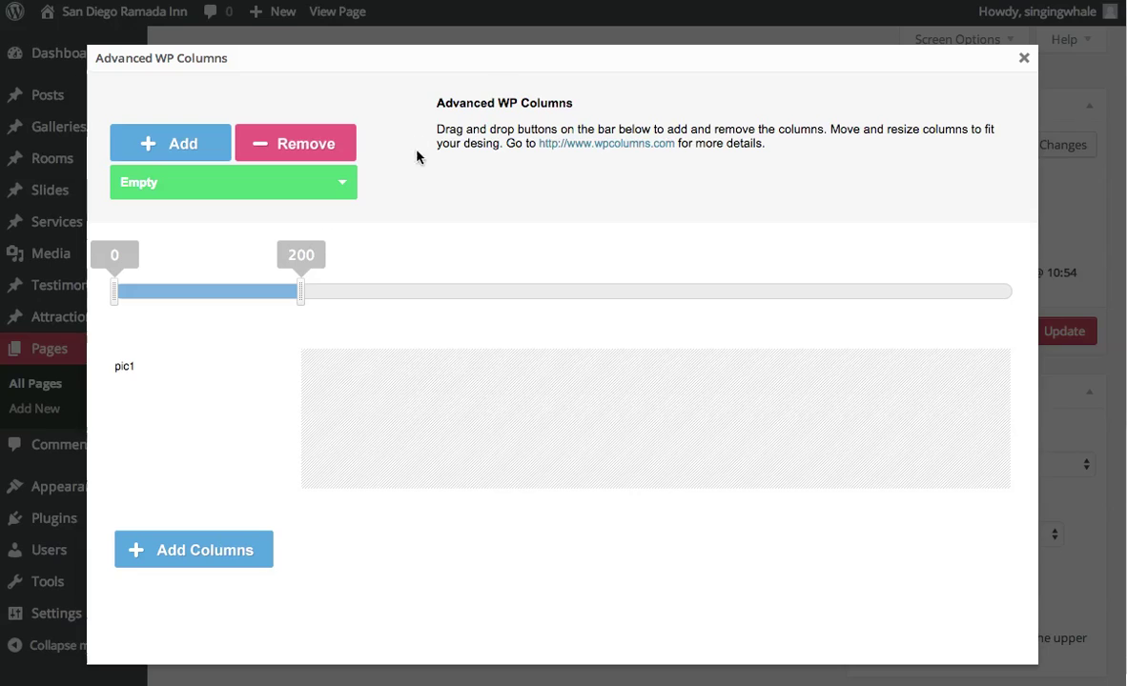
mouse_move(156, 143)
left_mouse_down()
mouse_move(336, 289)
mouse_move(302, 289)
left_mouse_up()
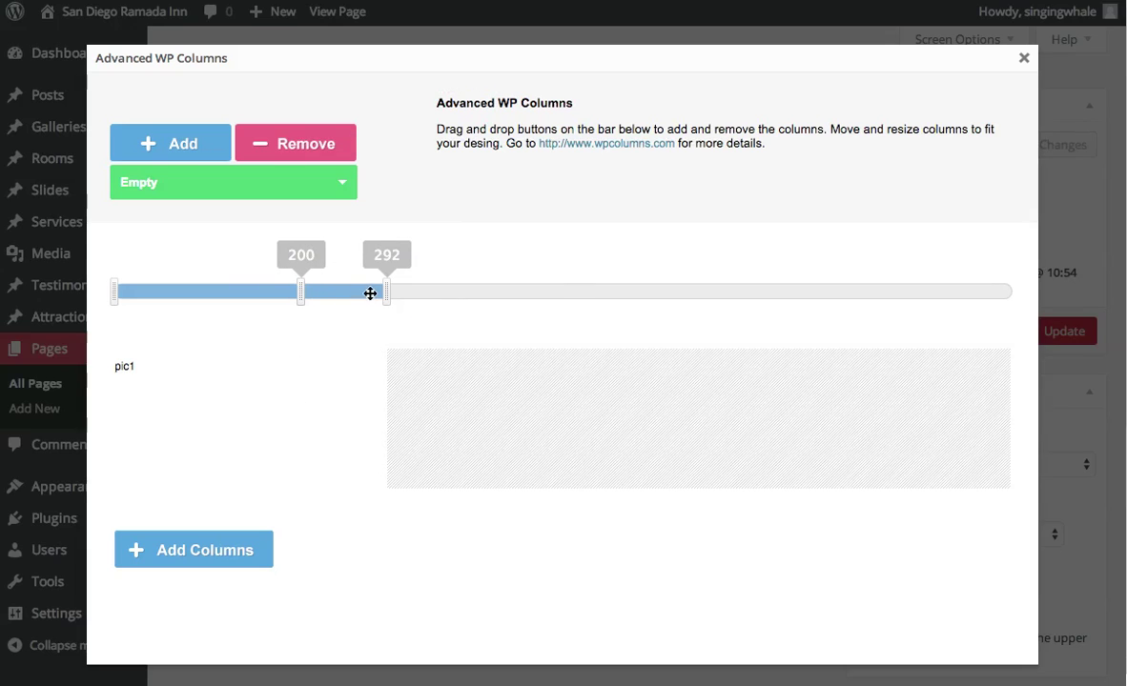
left_click_drag(386, 292, 562, 296)
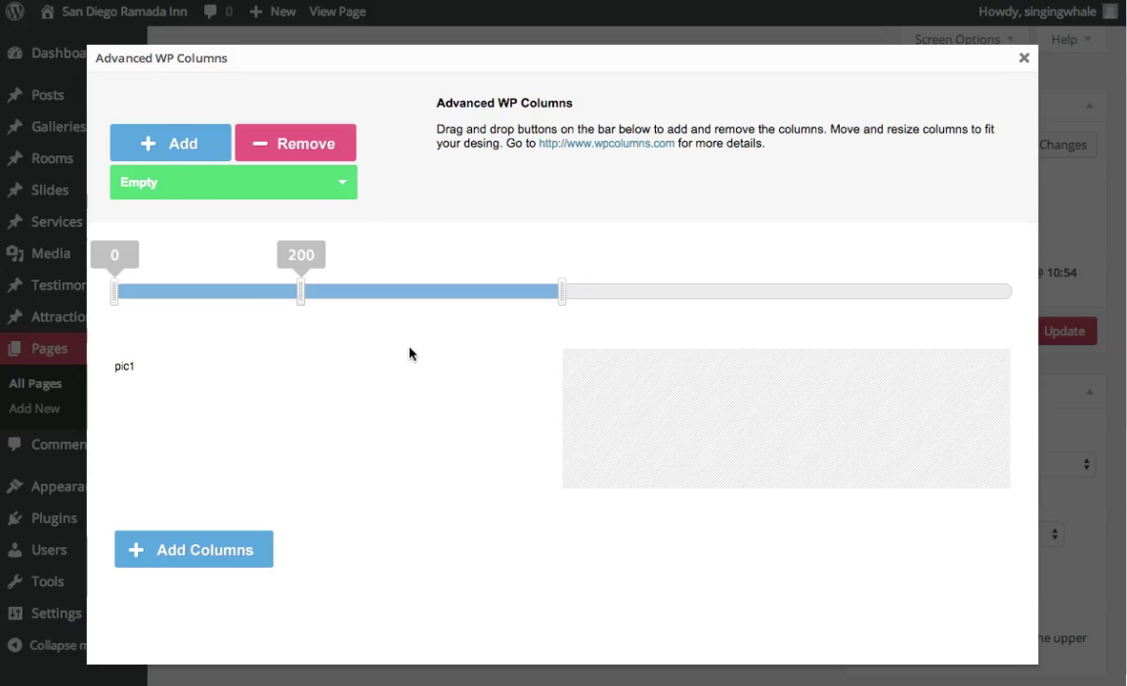
left_click(371, 398)
type("text 1")
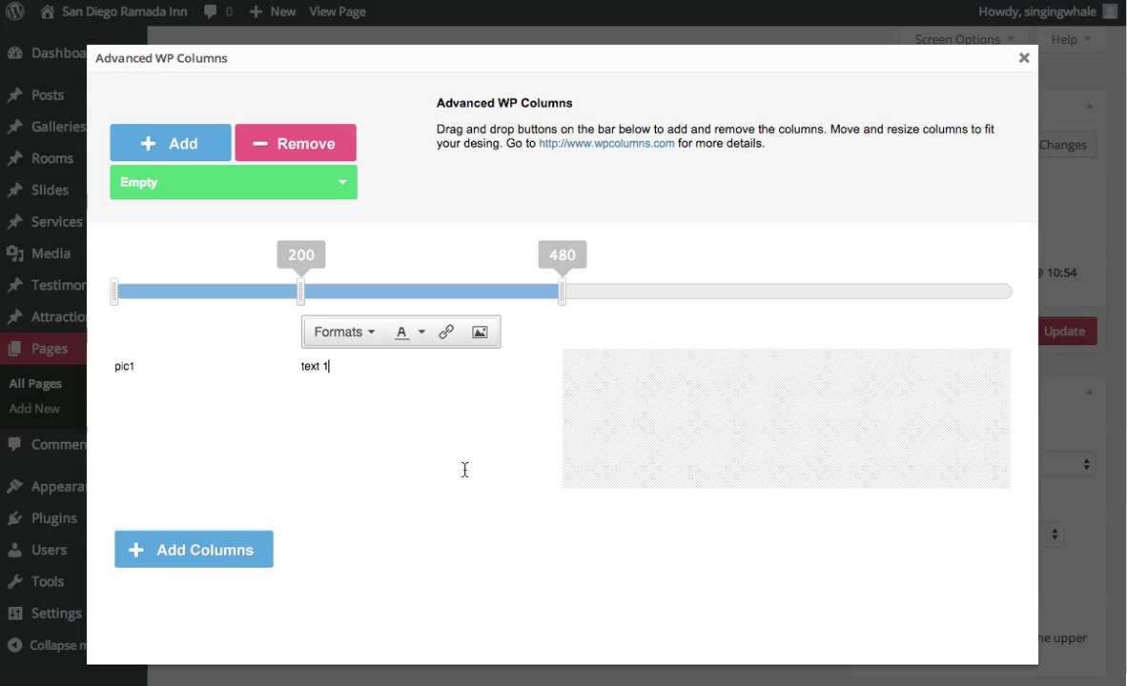
Add a third column spanning 520–720 labelled pic 2.
left_click_drag(158, 137, 598, 290)
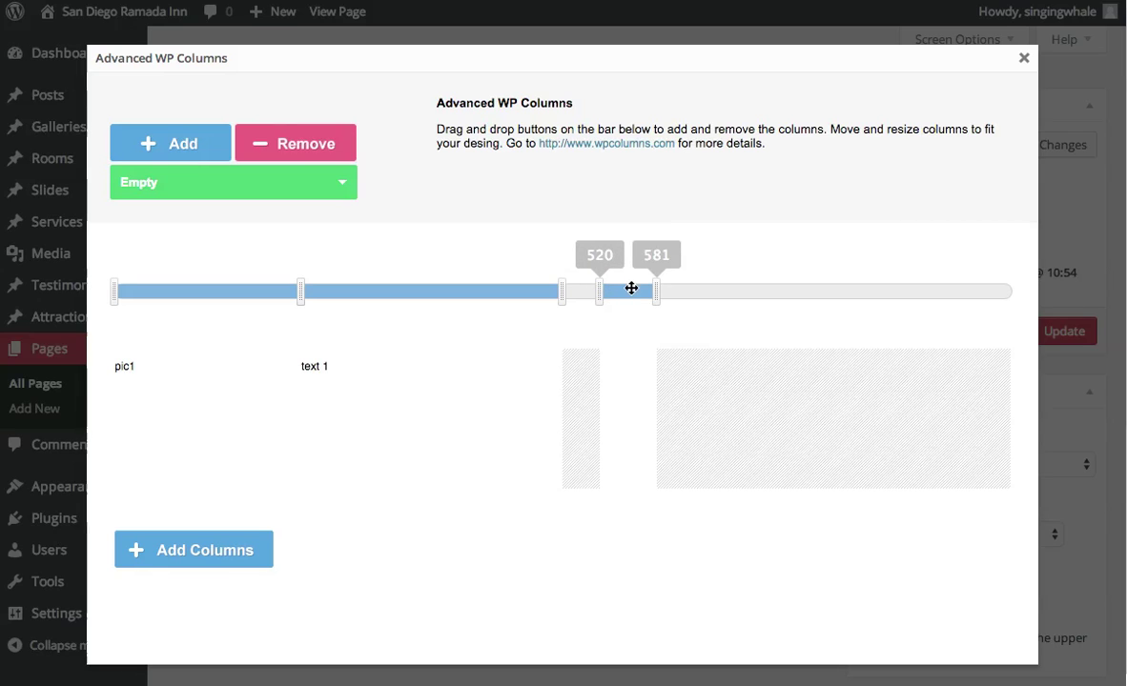
left_click_drag(655, 288, 787, 288)
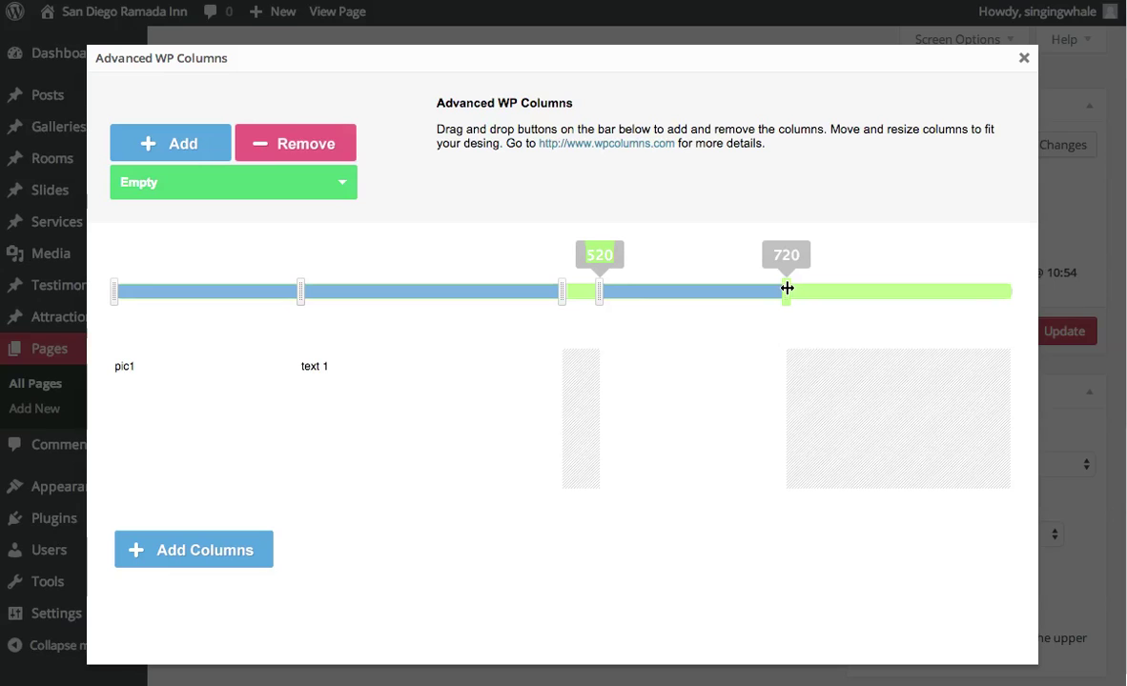
left_click(619, 366)
type("po")
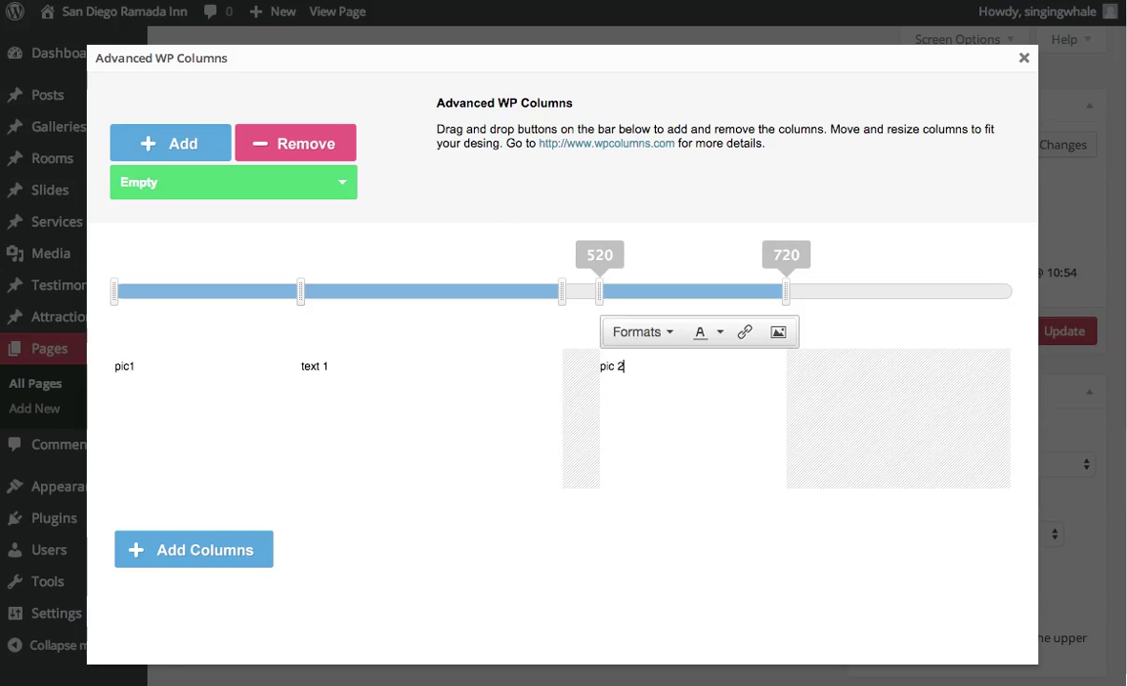
Add a fourth column spanning 740–960 labelled text 2 and insert the layout.
mouse_move(164, 139)
left_mouse_down()
mouse_move(846, 223)
mouse_move(813, 287)
mouse_move(799, 288)
left_mouse_up()
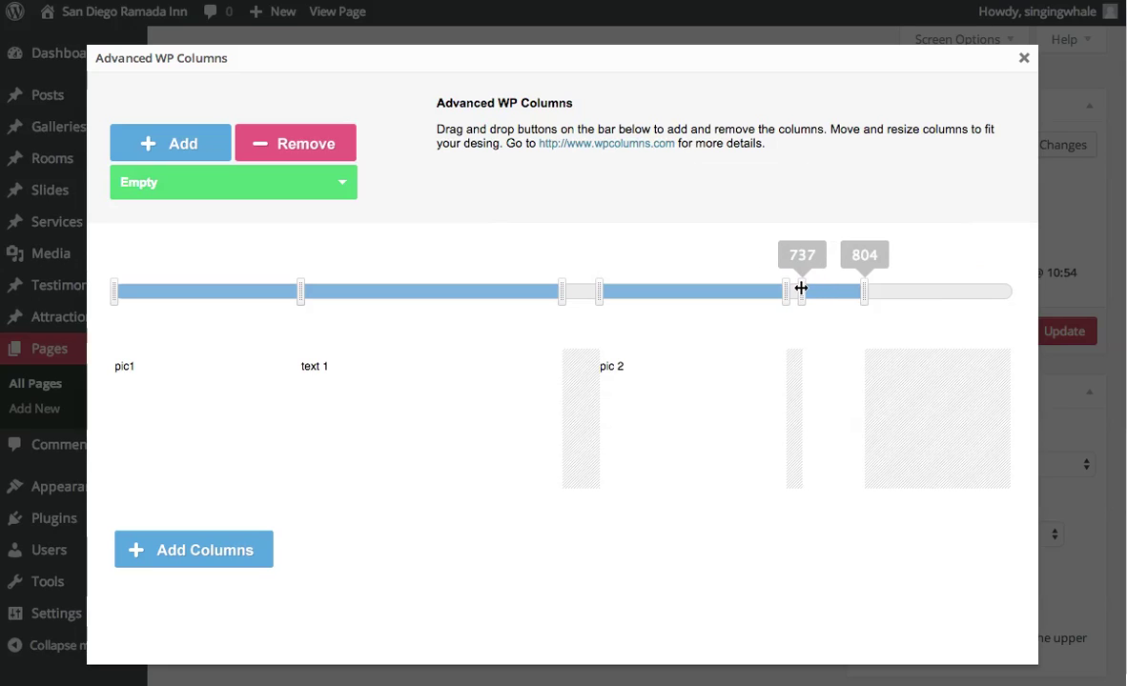
left_click_drag(799, 288, 808, 288)
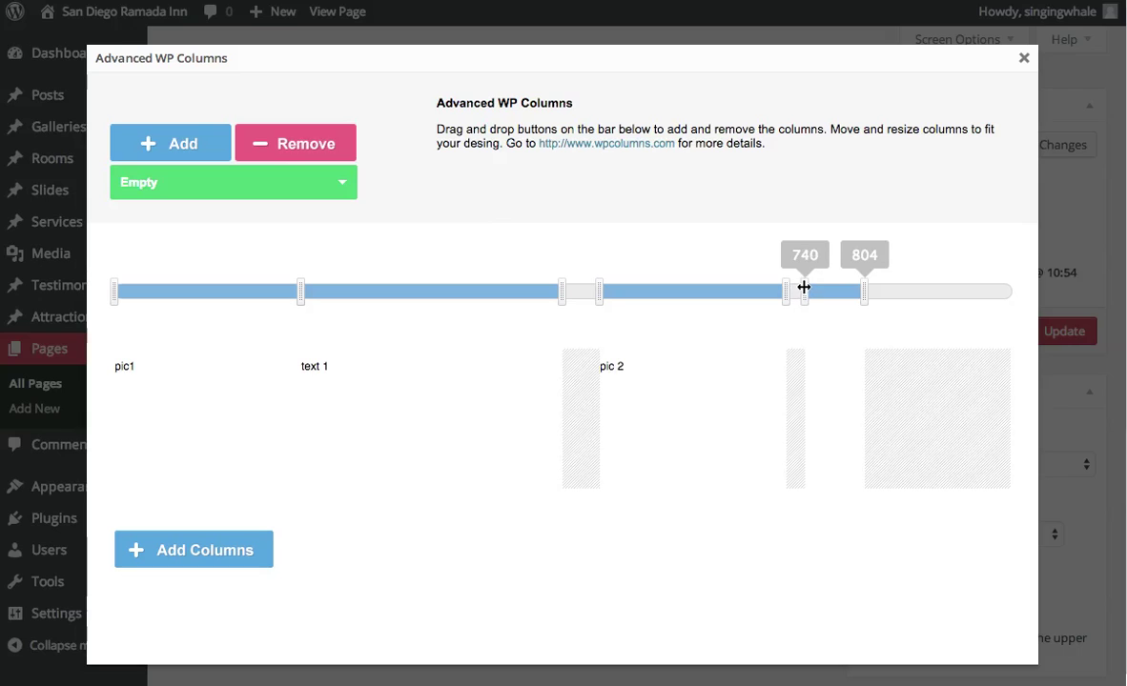
left_click_drag(943, 291, 1034, 293)
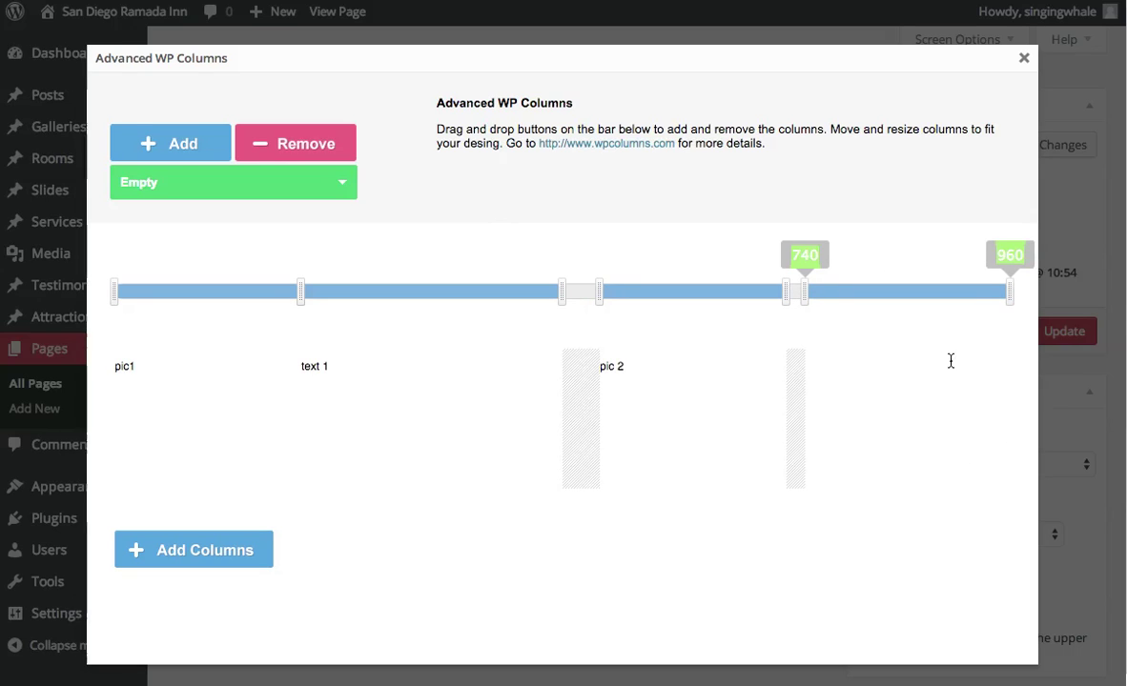
left_click(875, 360)
type("text 2")
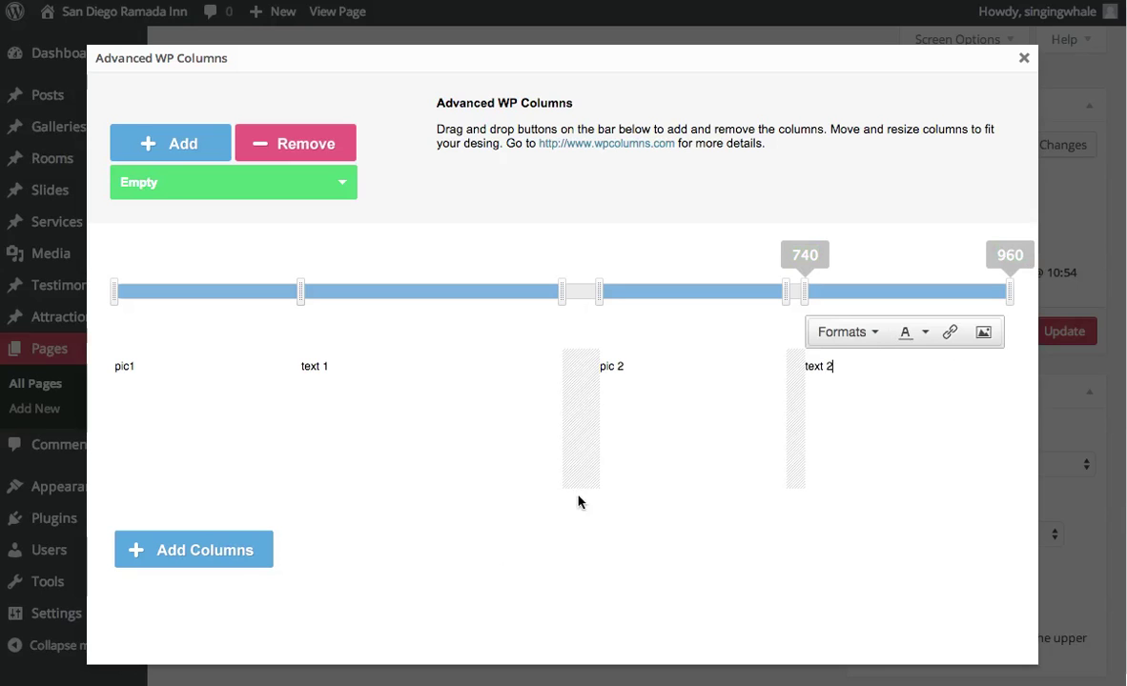
left_click(221, 550)
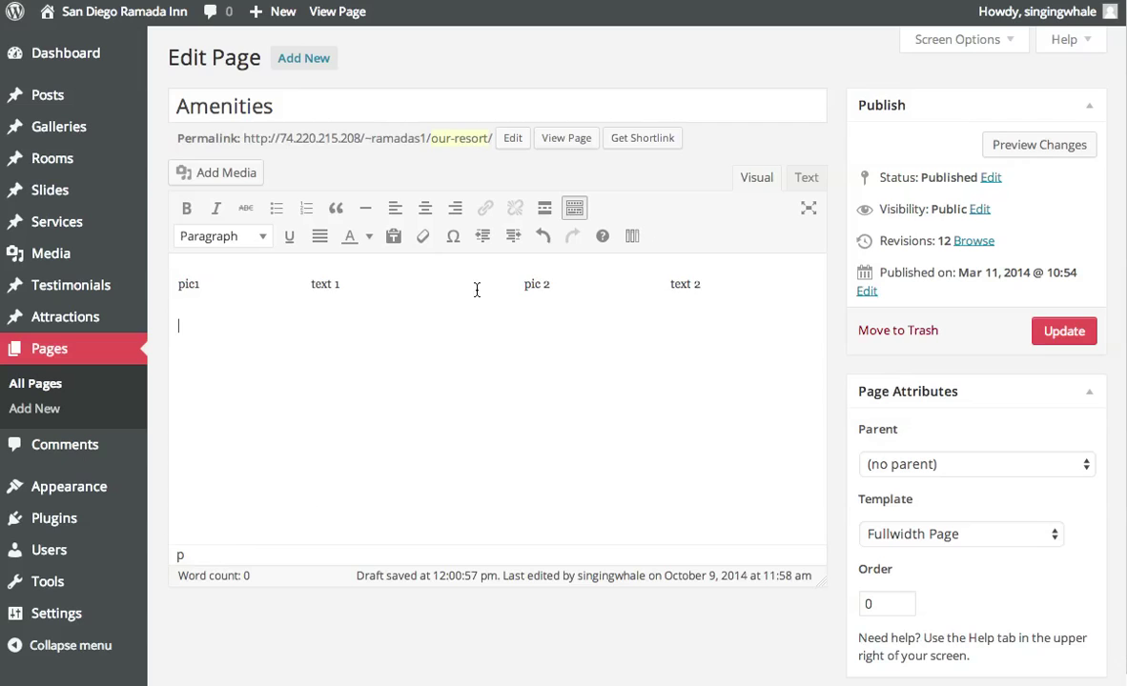
left_click(188, 284)
left_click(188, 308)
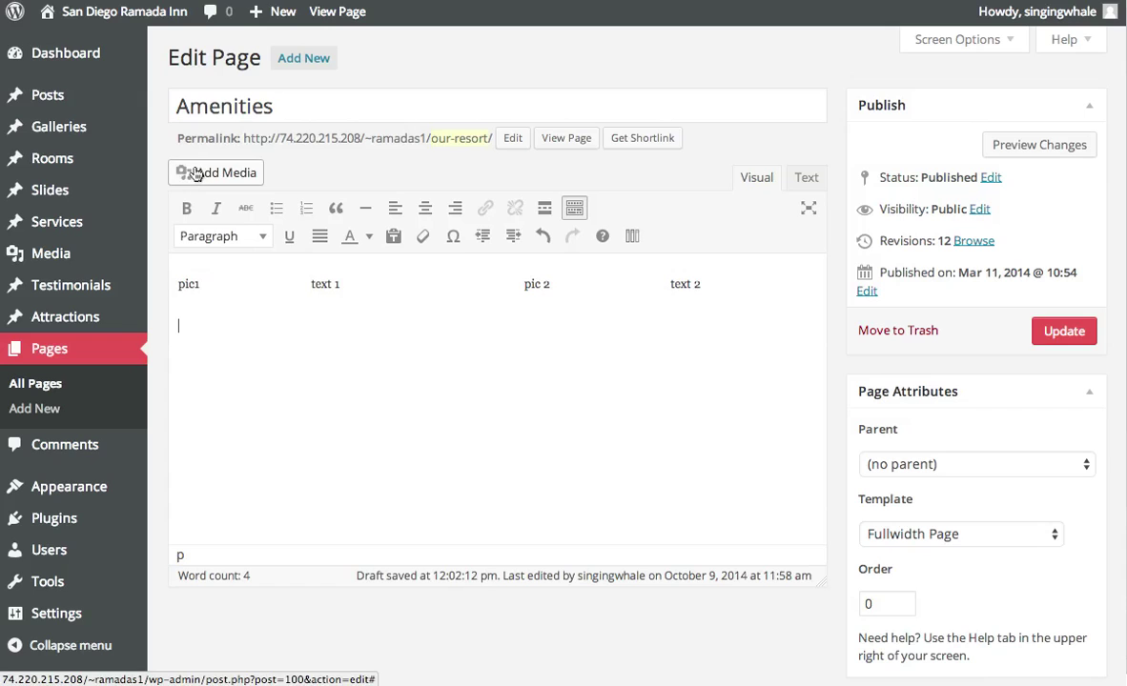
double_click(329, 284)
left_click_drag(329, 284, 287, 267)
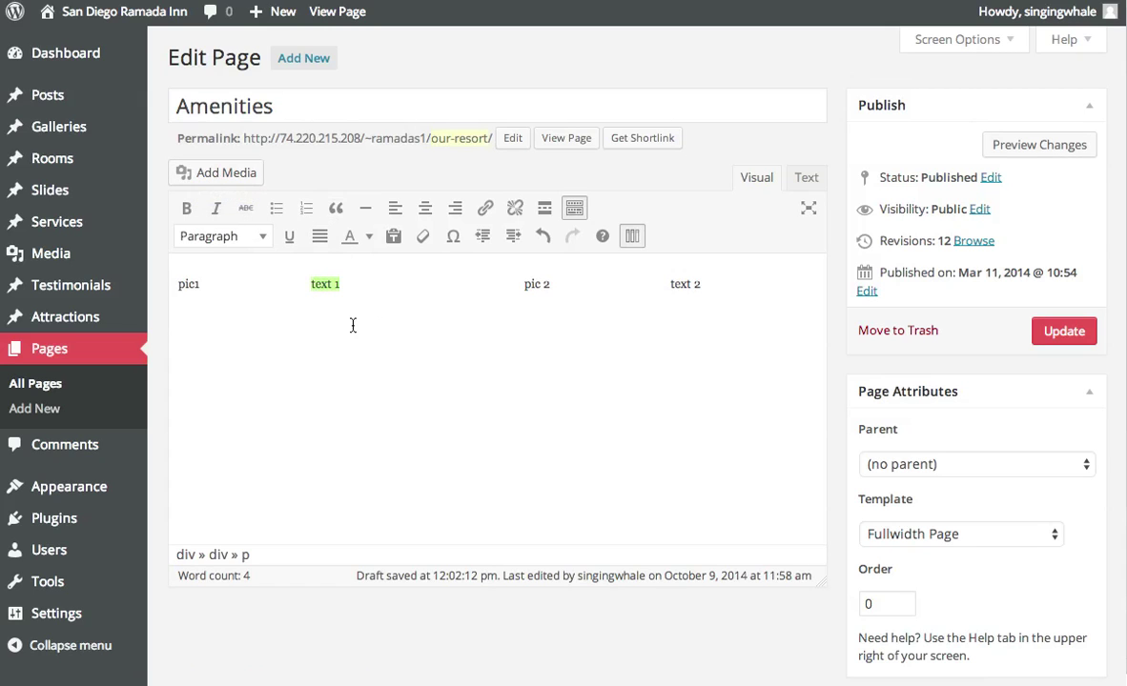
left_click(632, 236)
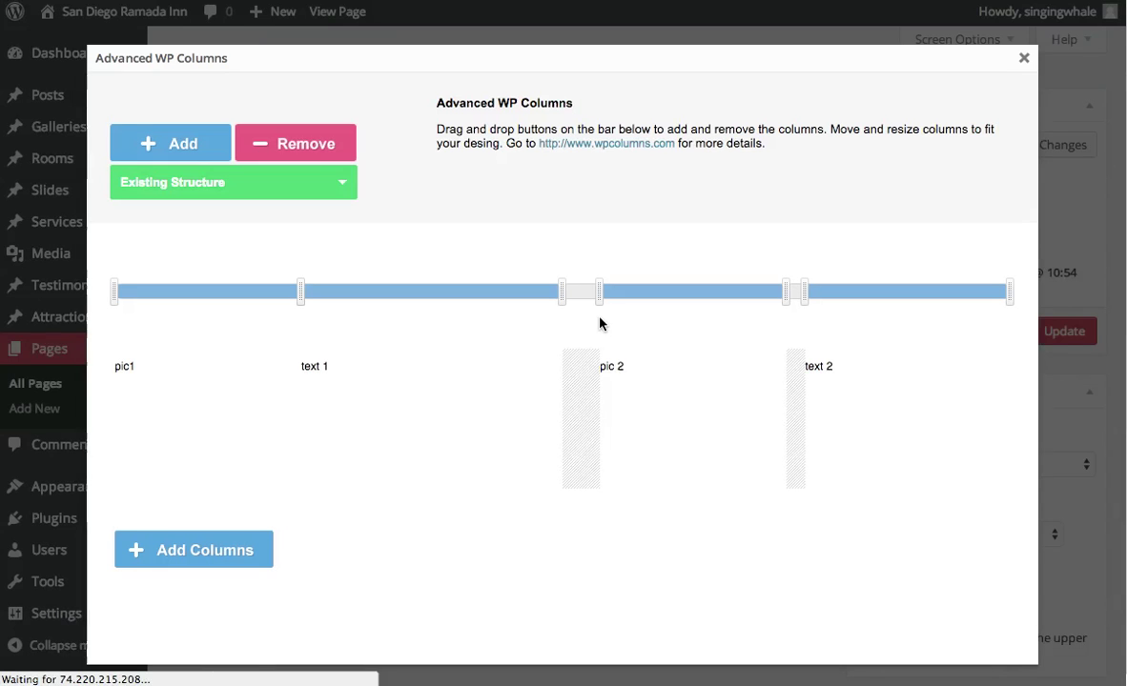
left_click(327, 365)
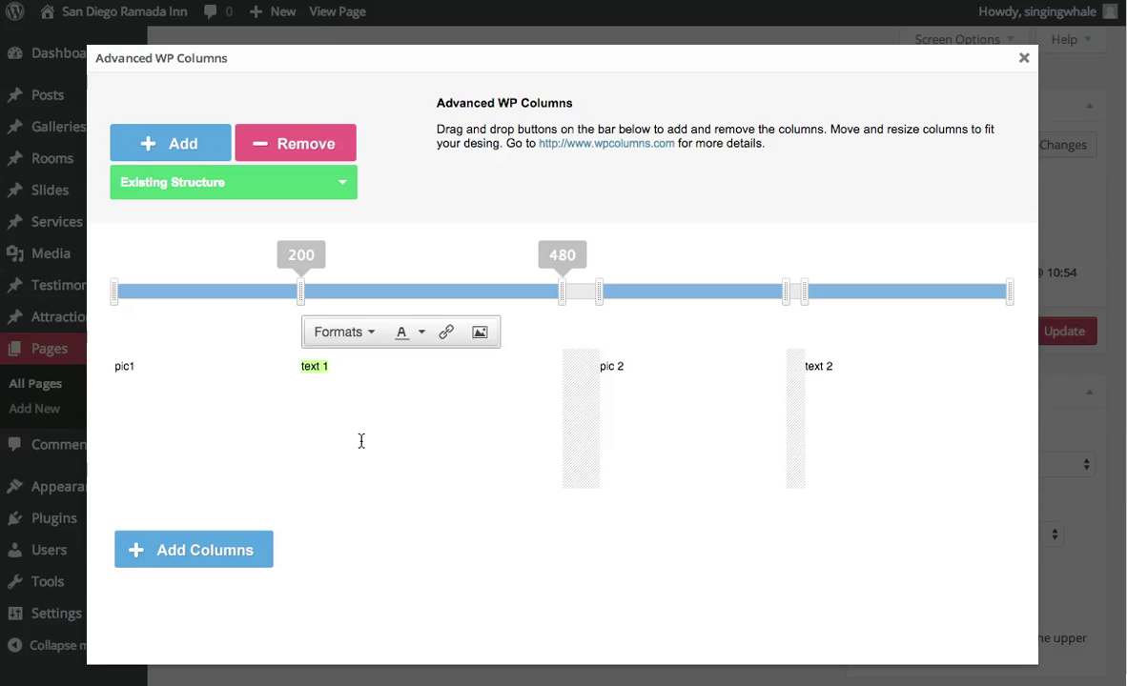
left_click(130, 366)
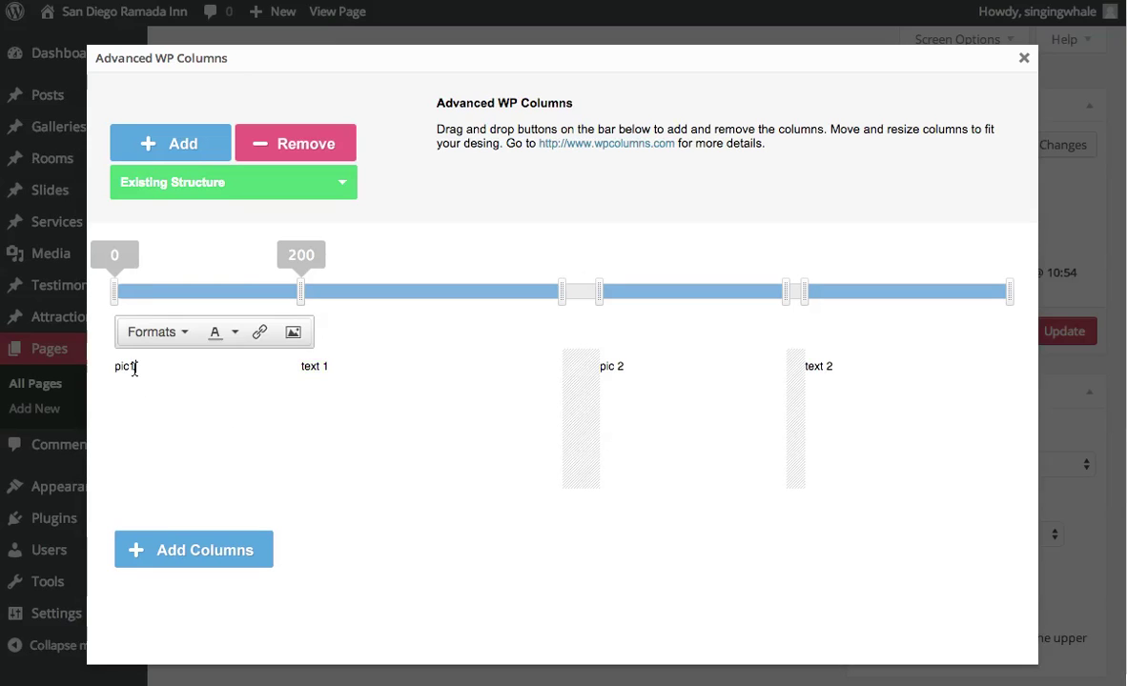
left_click(292, 333)
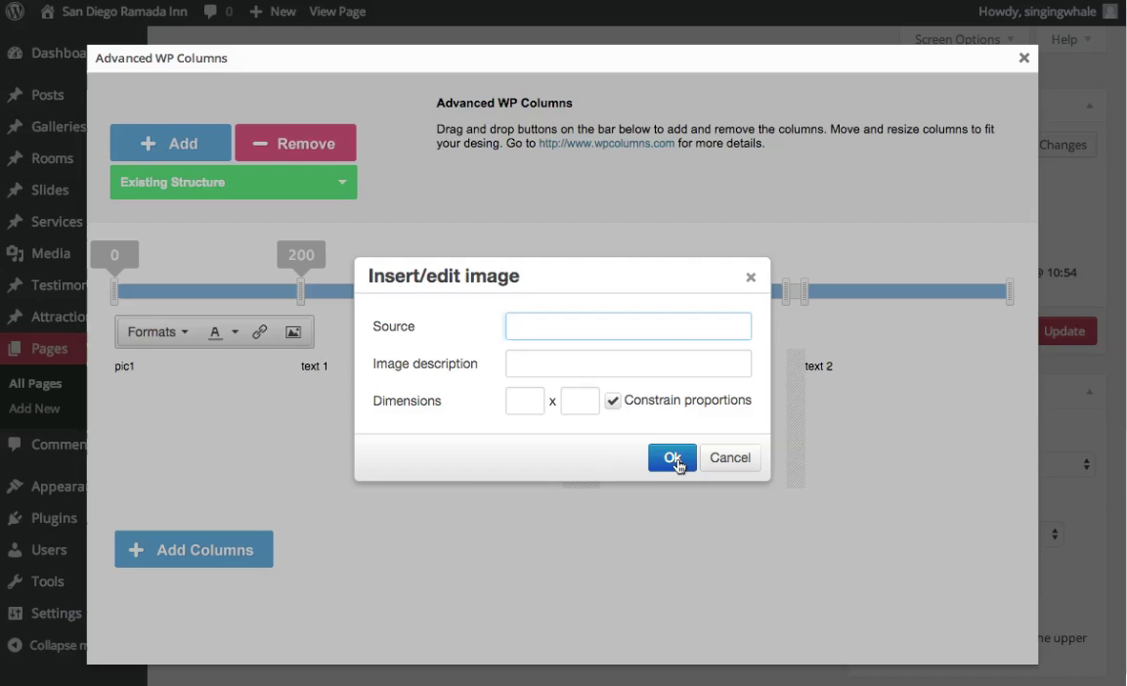
left_click(752, 465)
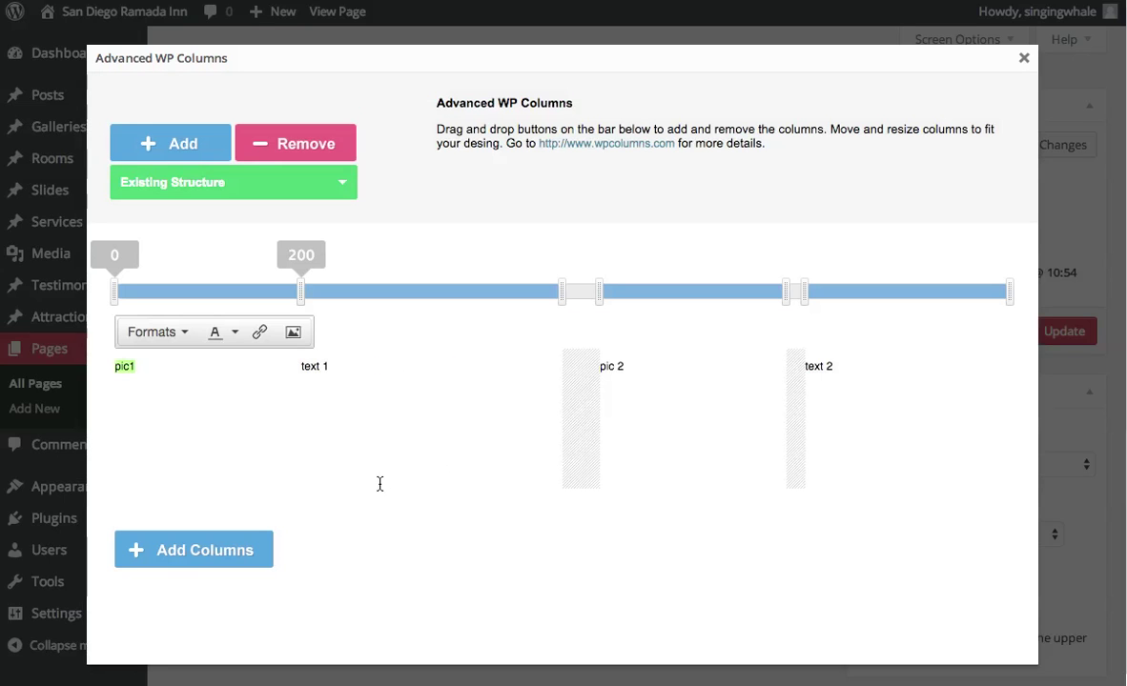
left_click(214, 545)
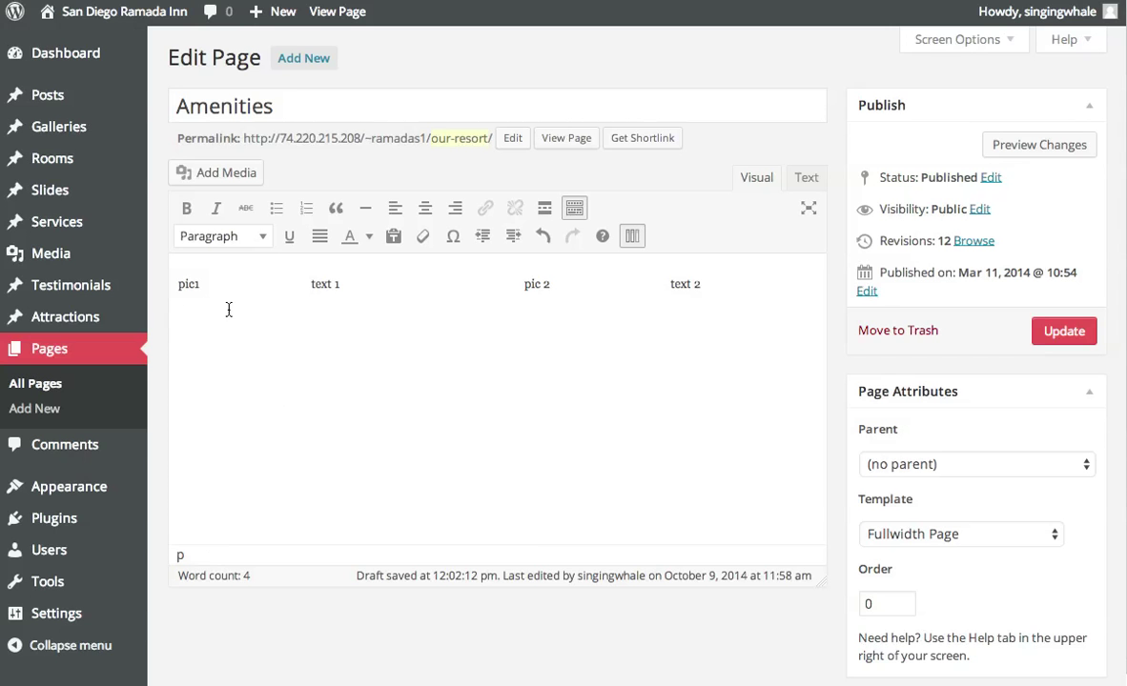
Insert the pool photo from the Media Library into the first column above pic1.
left_click(178, 286)
left_click(229, 175)
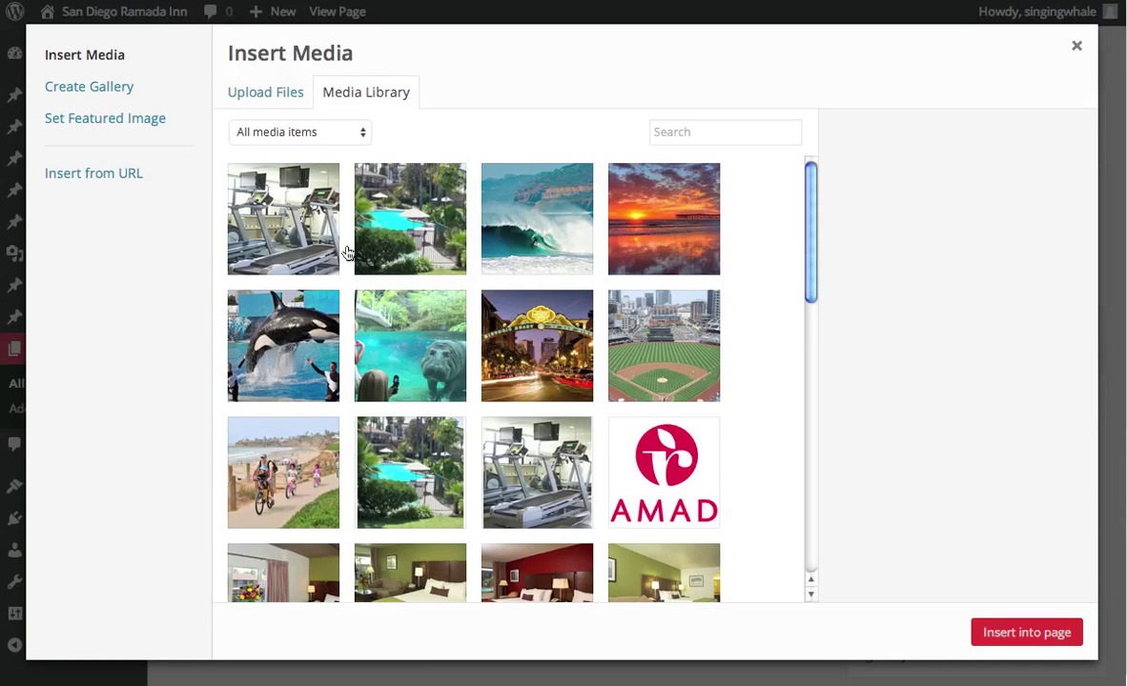
left_click(363, 225)
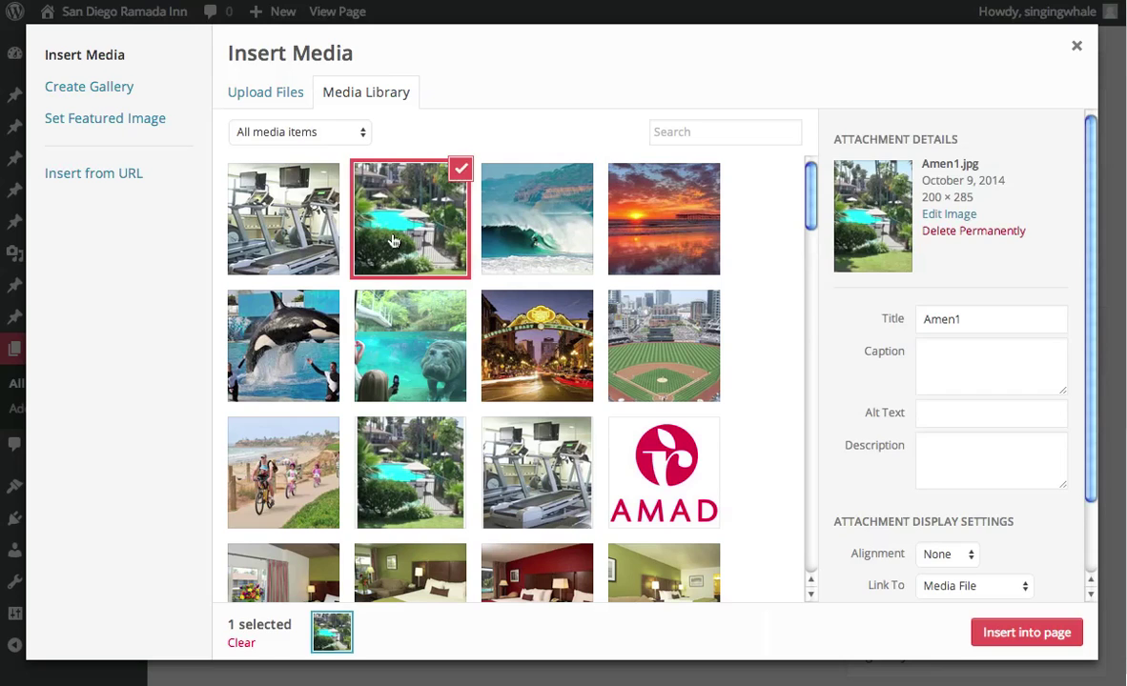
left_click(1025, 627)
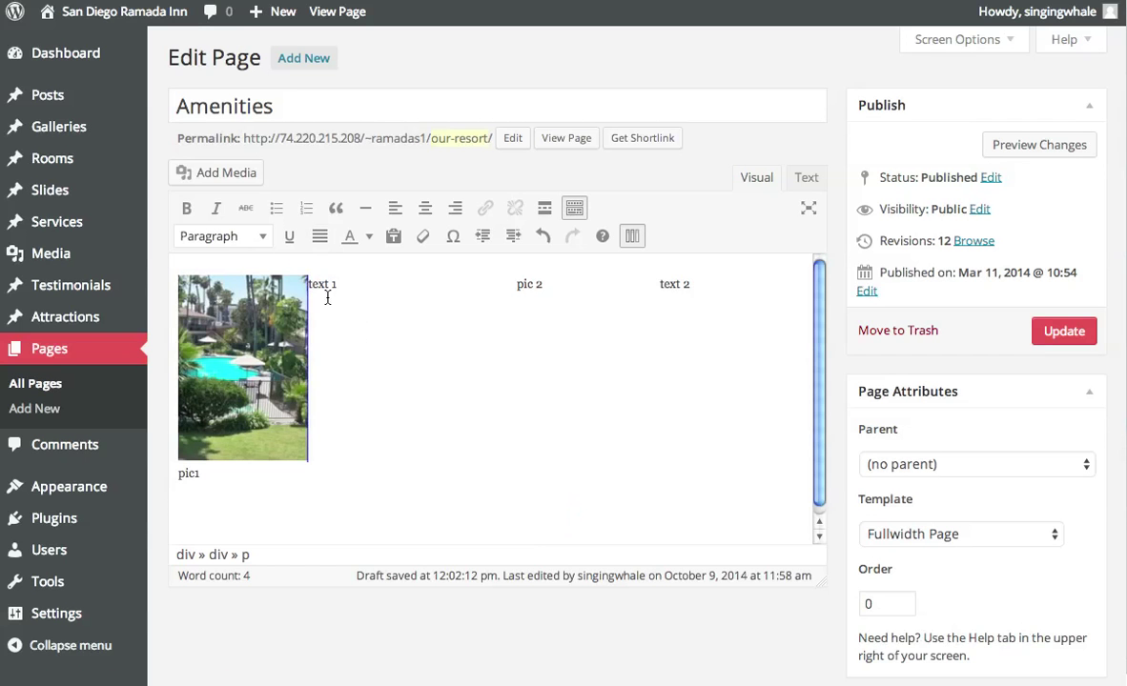
Insert the treadmill gym photo from the Media Library just above the pic 2 caption.
double_click(520, 285)
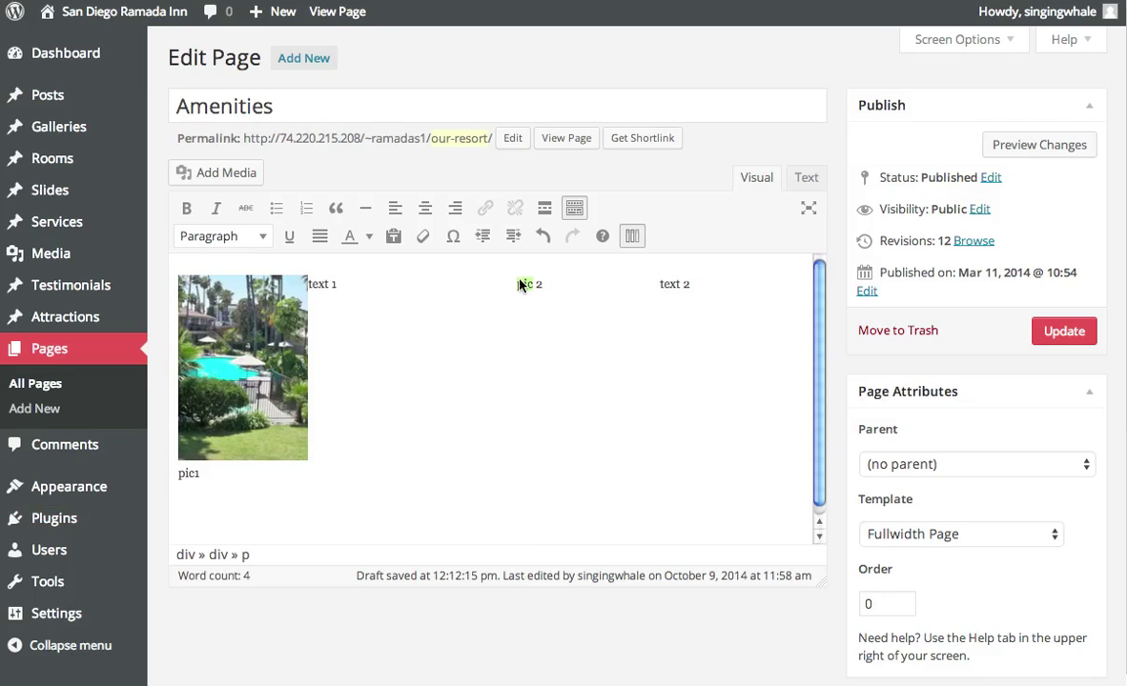
left_click(518, 283)
left_click(523, 297)
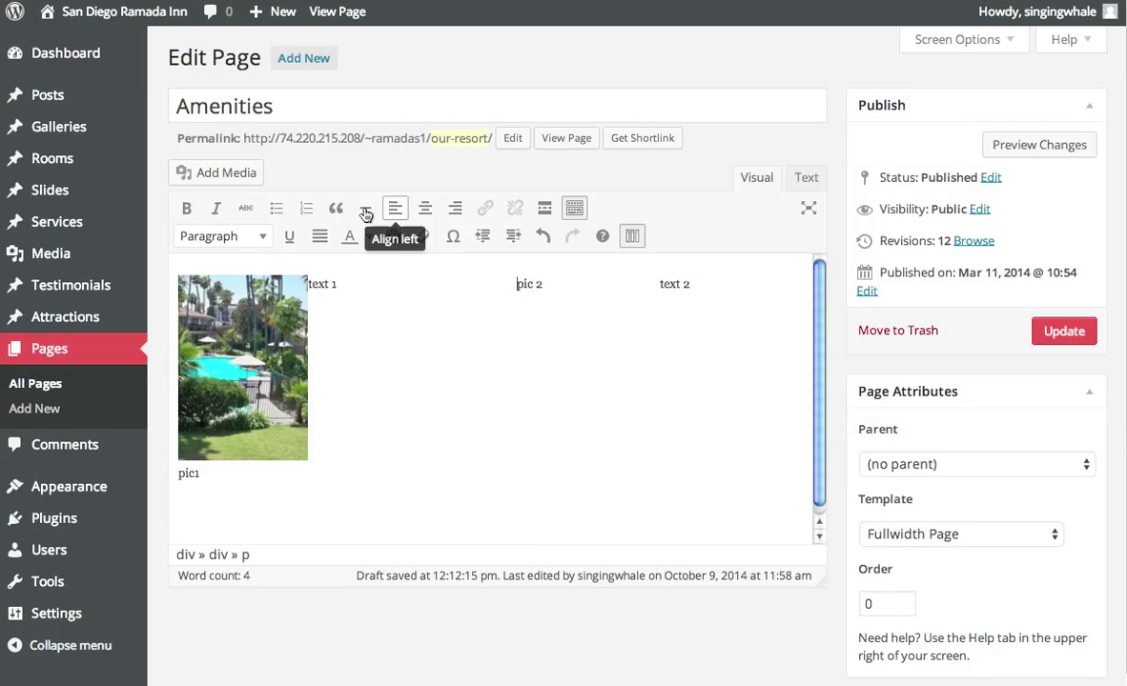
left_click(238, 177)
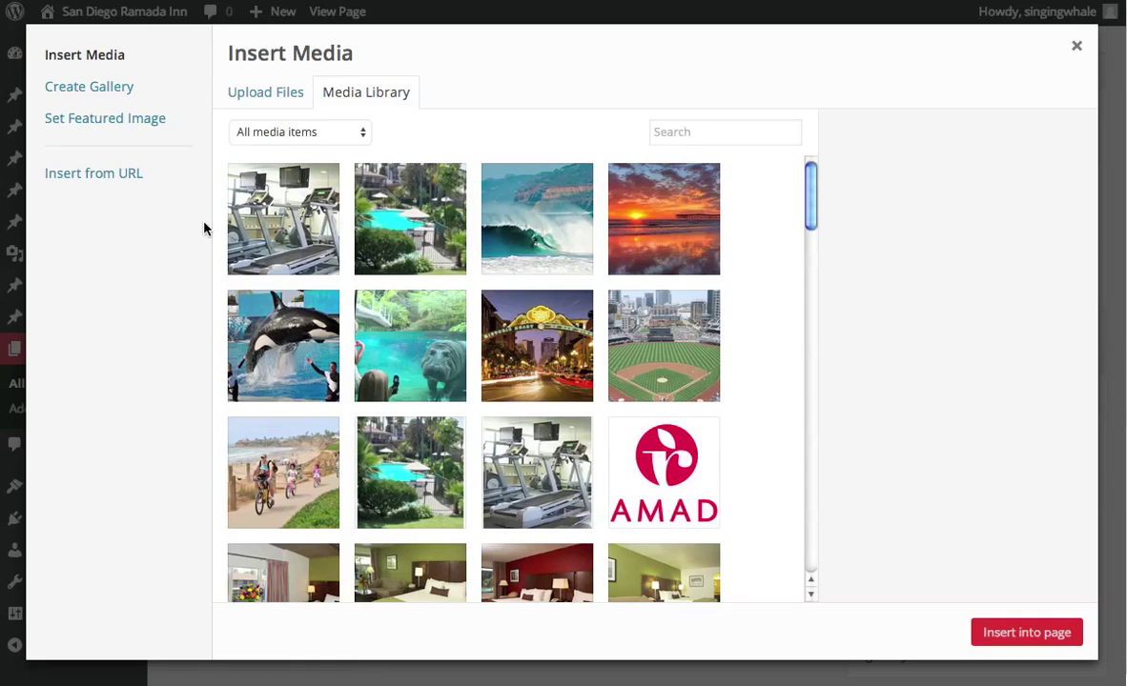
left_click(259, 210)
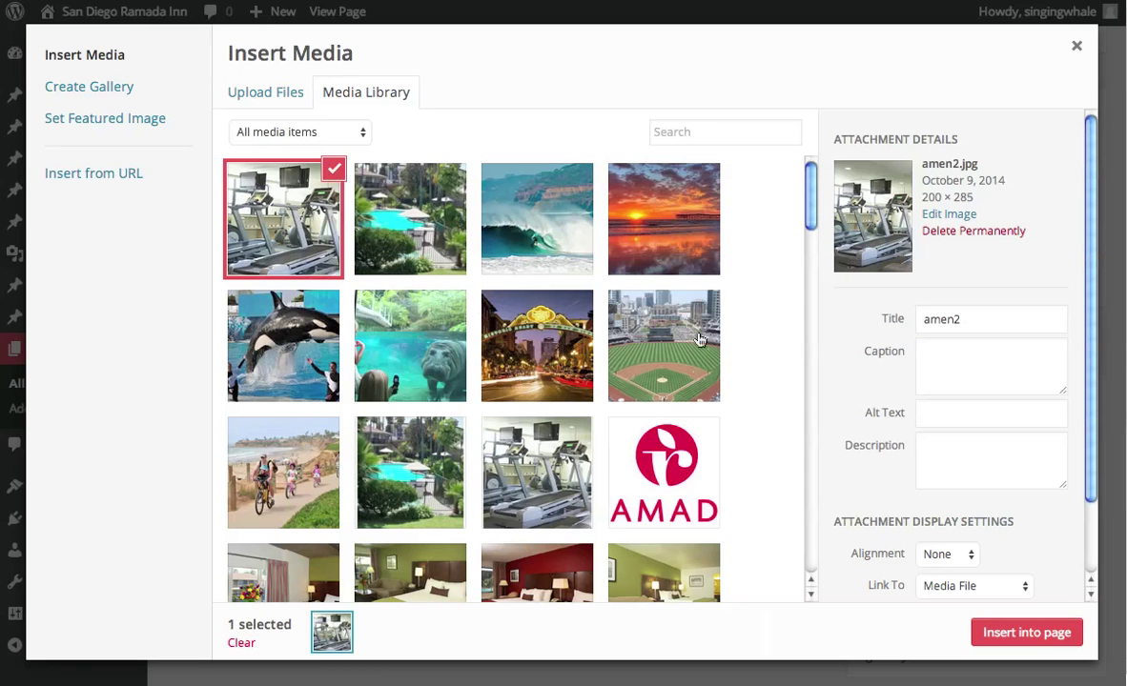
left_click(1026, 633)
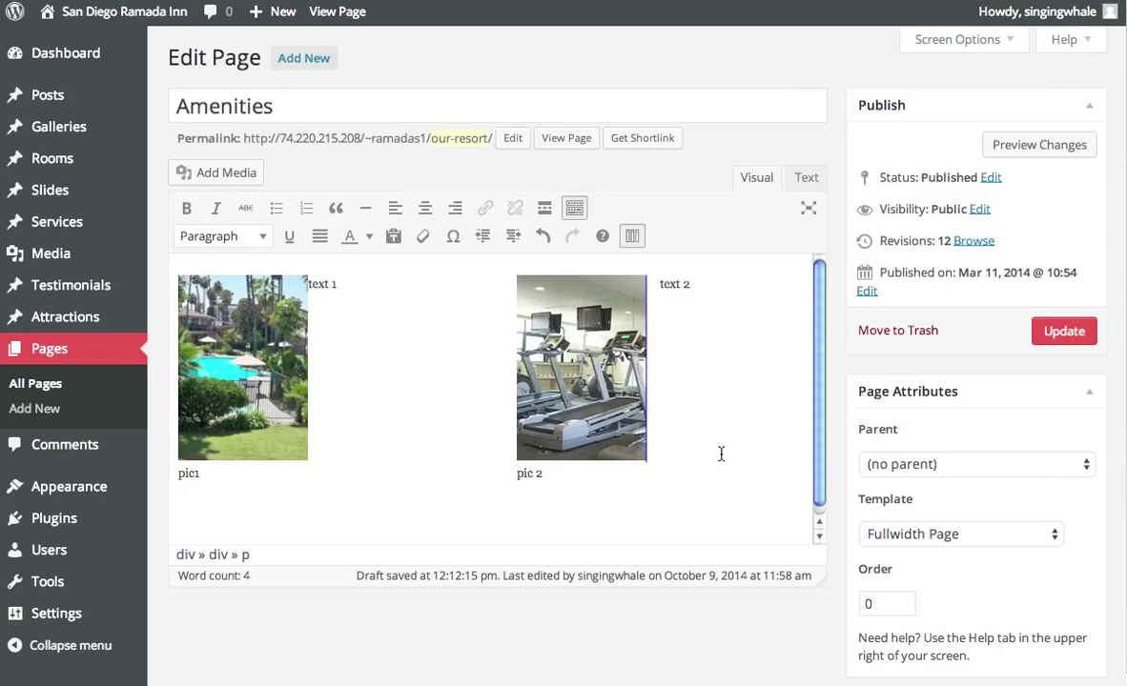
Paste the amenities list from TextEdit over the text 1 placeholder.
left_click(634, 238)
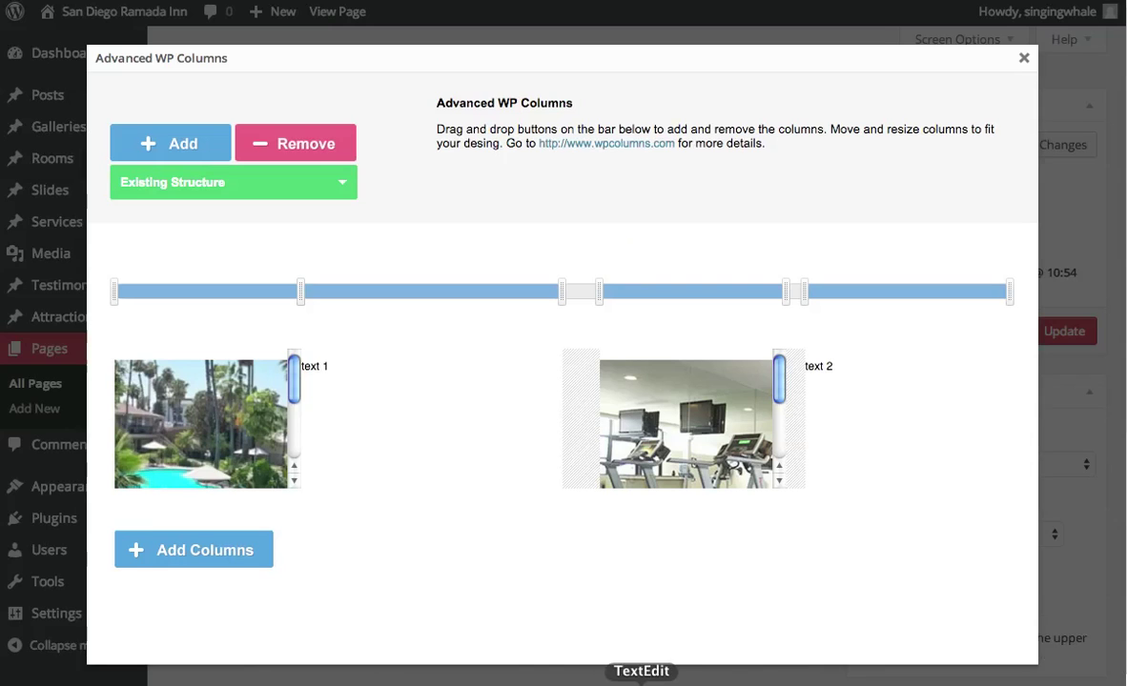
left_click(642, 681)
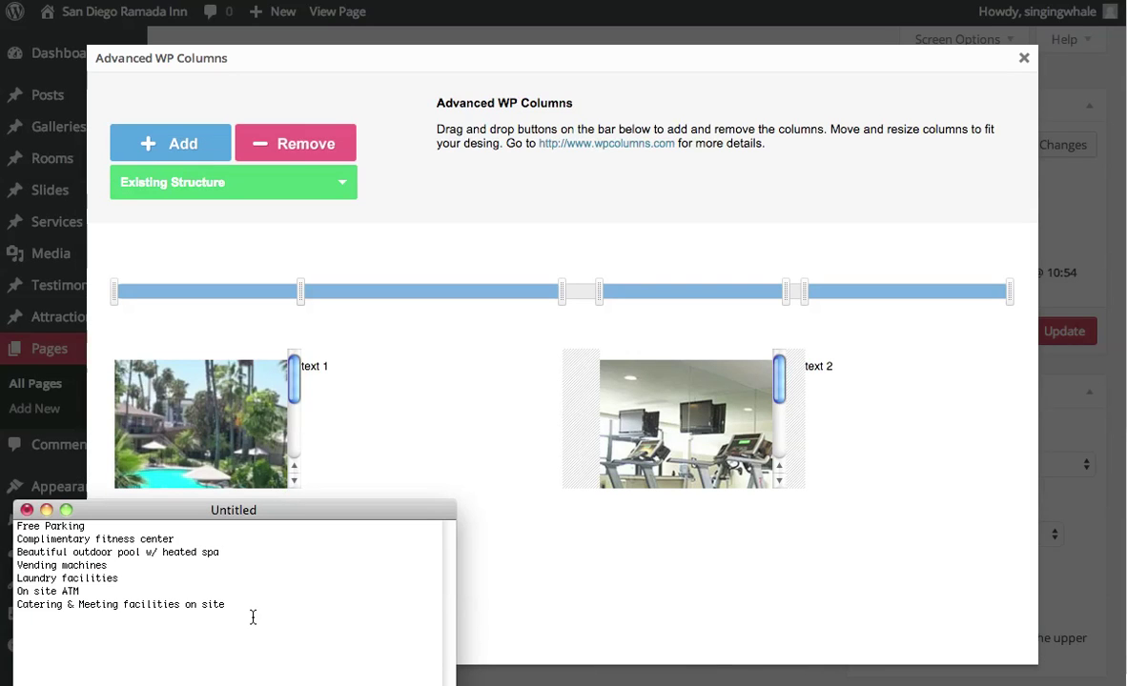
left_click_drag(107, 618, 18, 525)
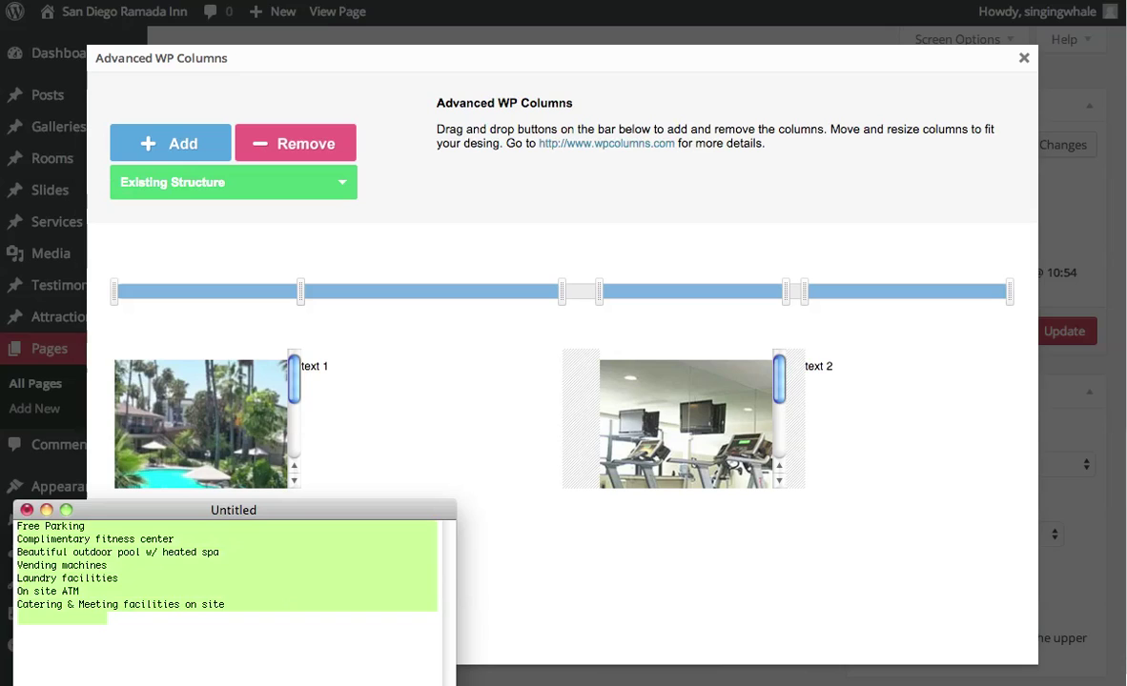
left_click(335, 481)
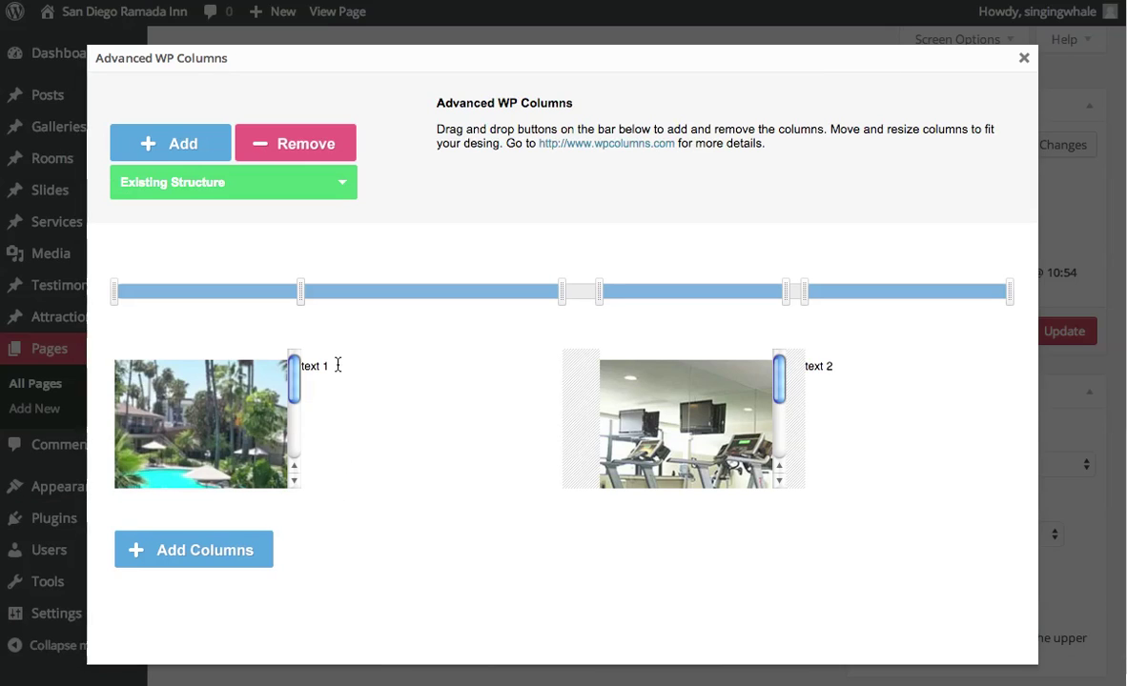
left_click_drag(337, 365, 315, 366)
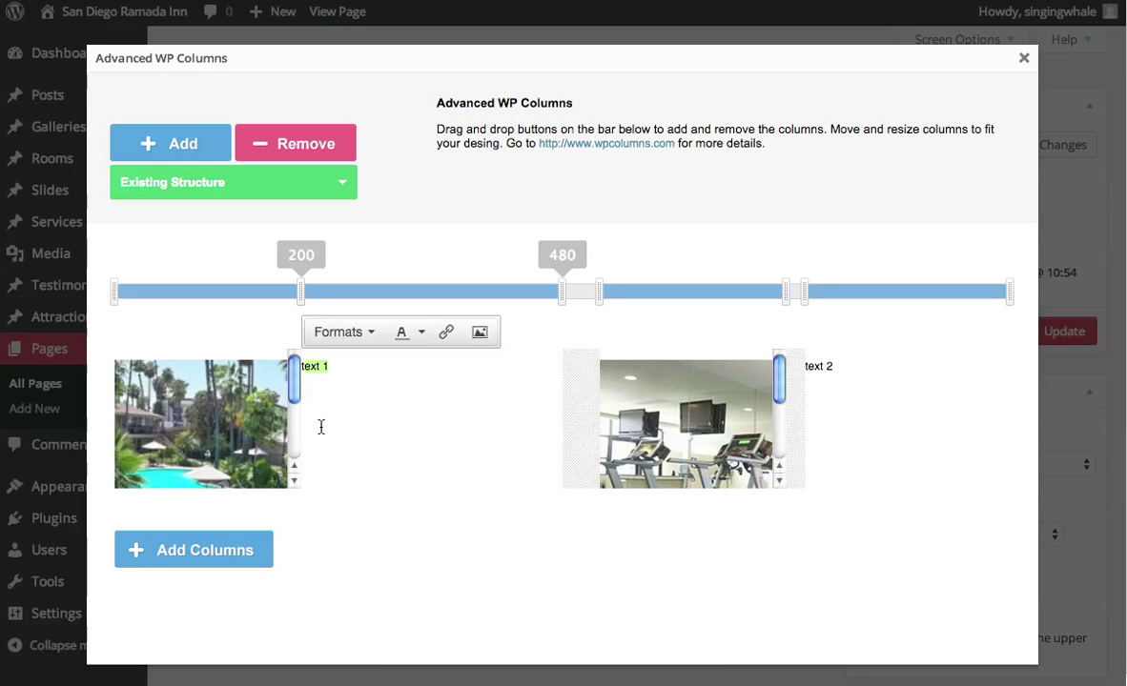
type("Free Parking Complimentary fitness center Beautiful outdoor pool w/ heated spa Vending machines Laundry facilities On site ATM Catering & Meeting facilities on site")
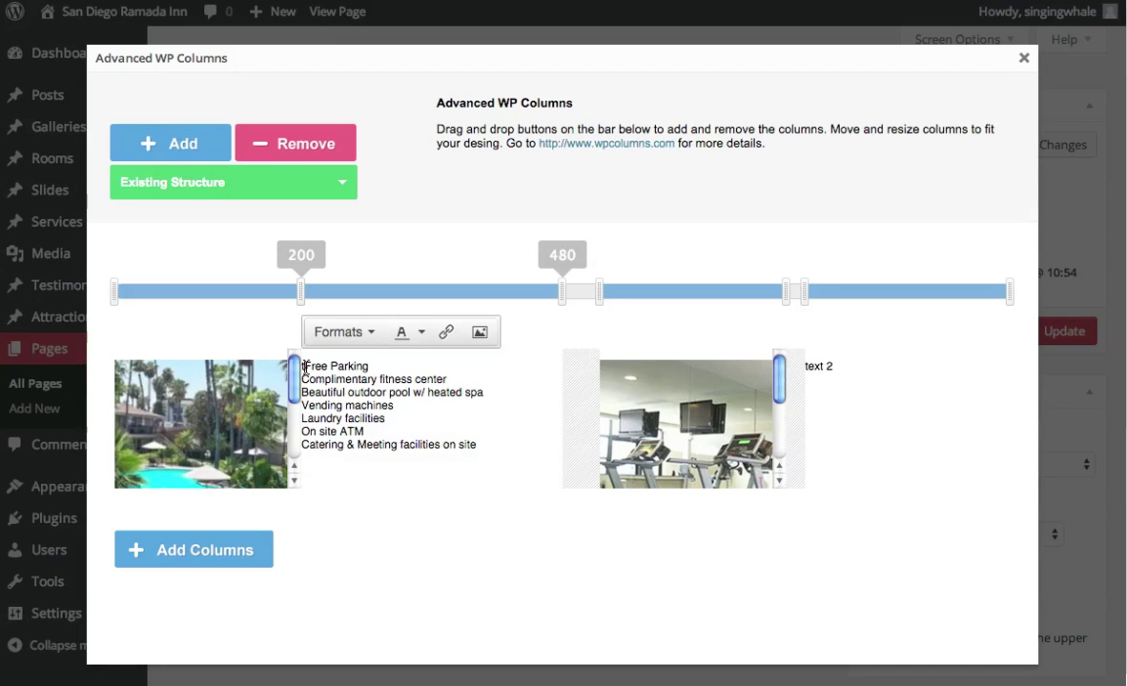
Left-align the amenities list and delete the pic1 caption under the pool photo.
left_click(370, 332)
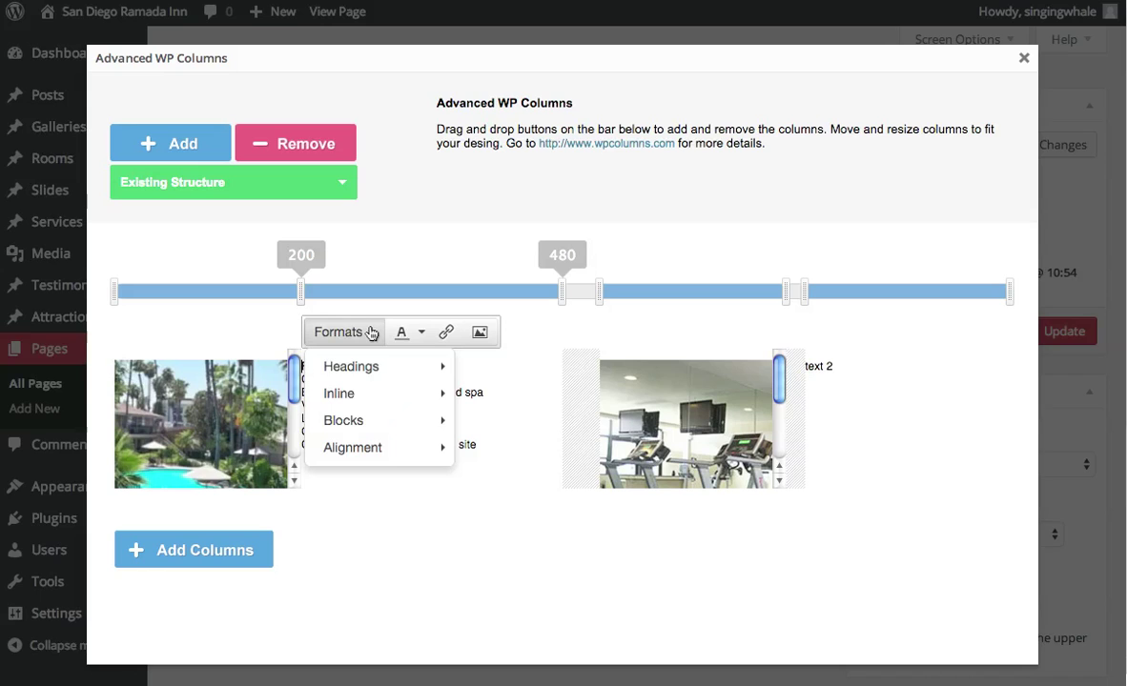
mouse_move(379, 447)
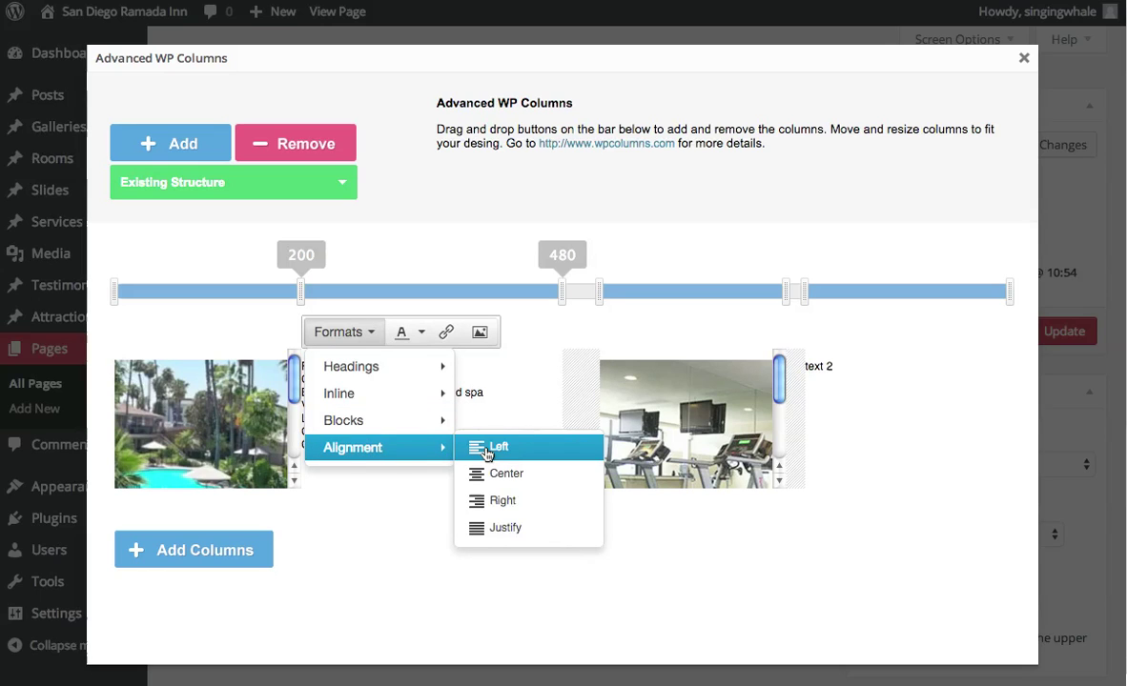
left_click(486, 450)
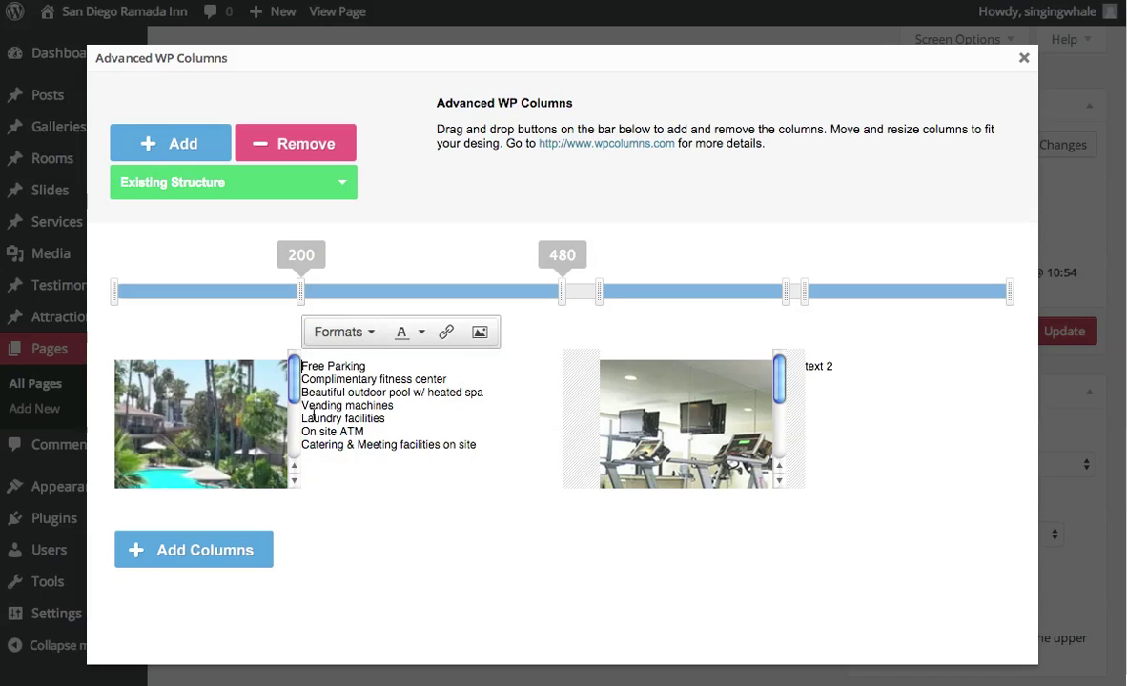
left_click_drag(295, 386, 296, 439)
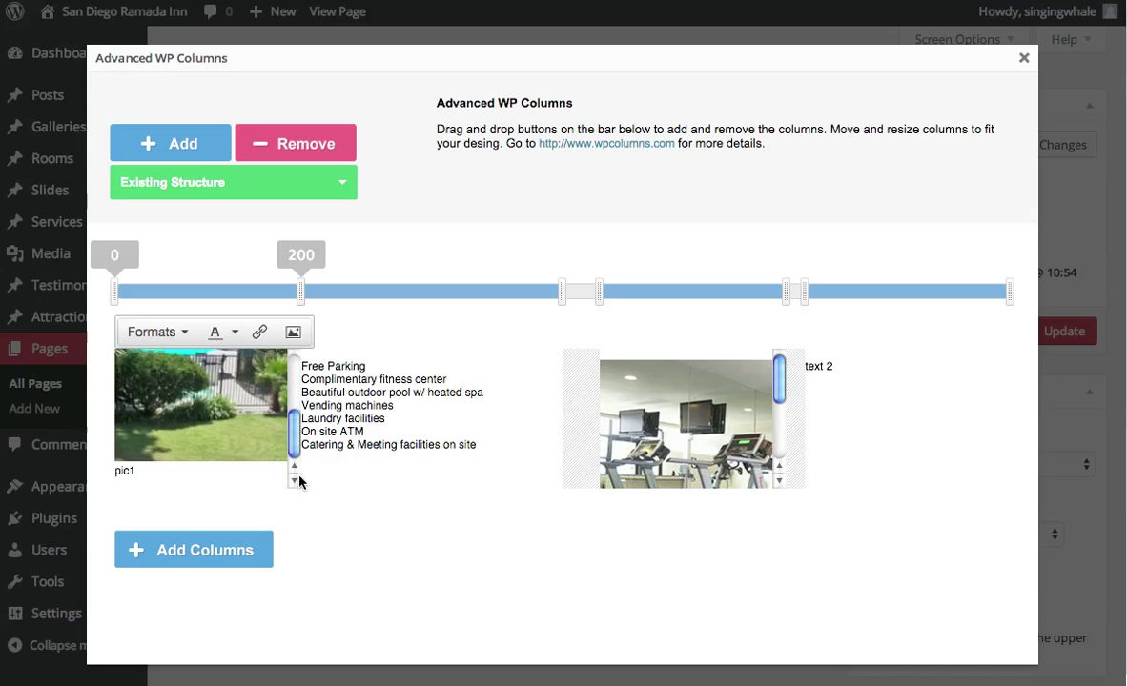
left_click_drag(135, 472, 114, 471)
key("BackSpace")
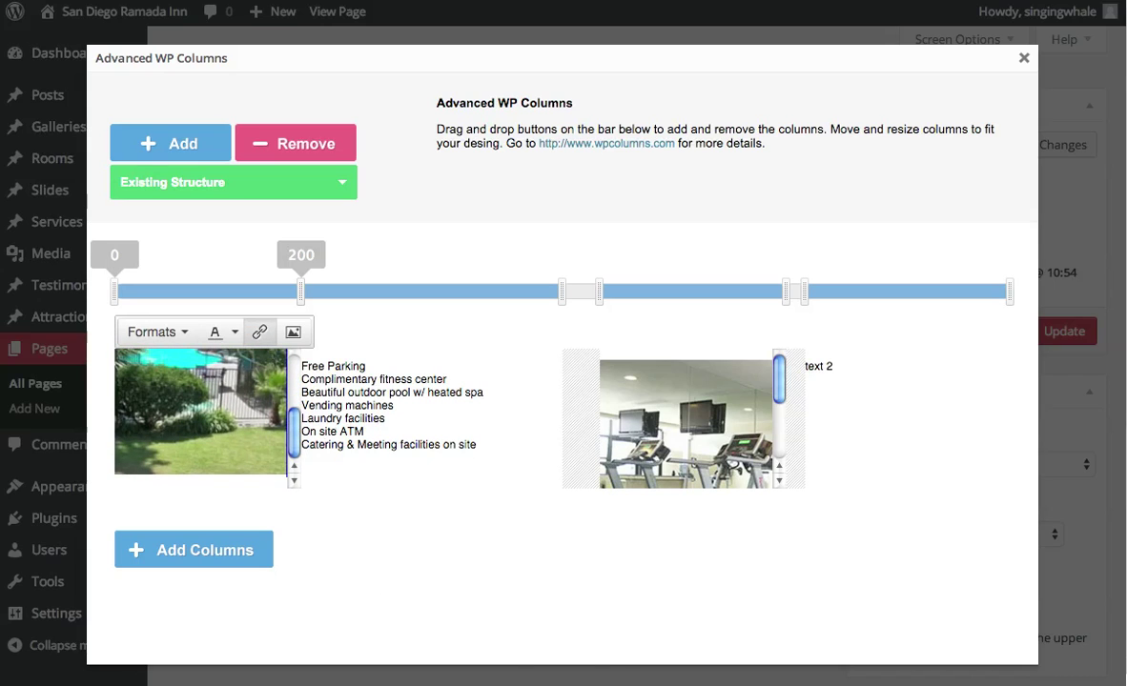
Replace text 2 with the fitness center description, with 'Open 24 hours' on its own line.
left_click(705, 682)
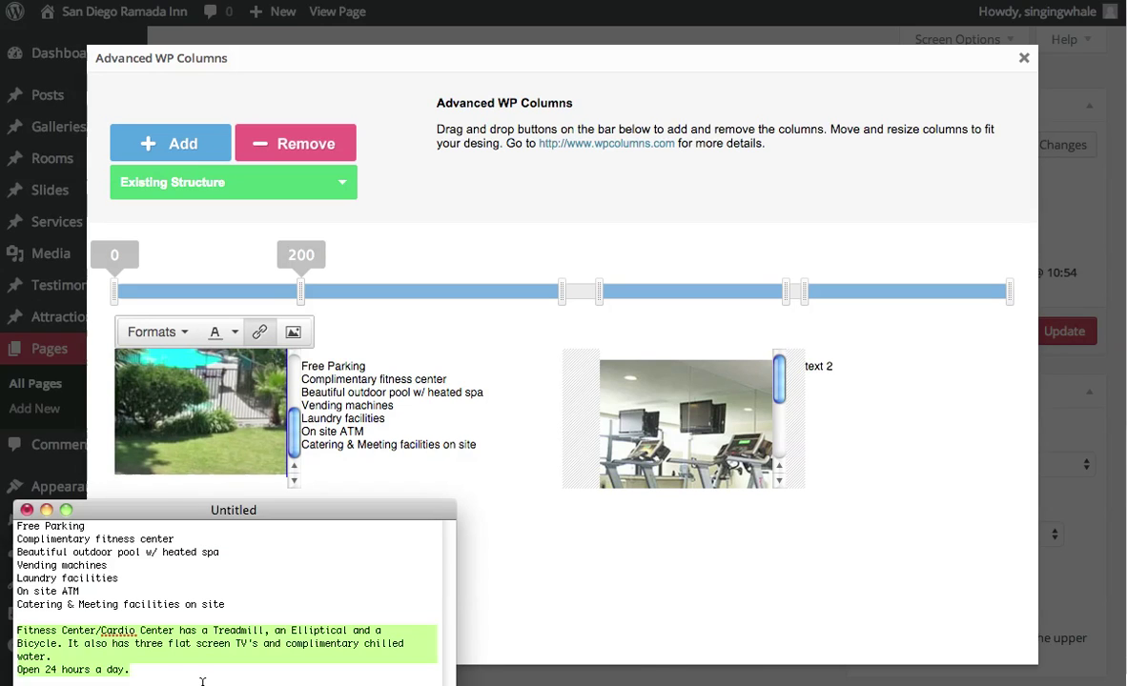
key("ctrl+c")
left_click(531, 589)
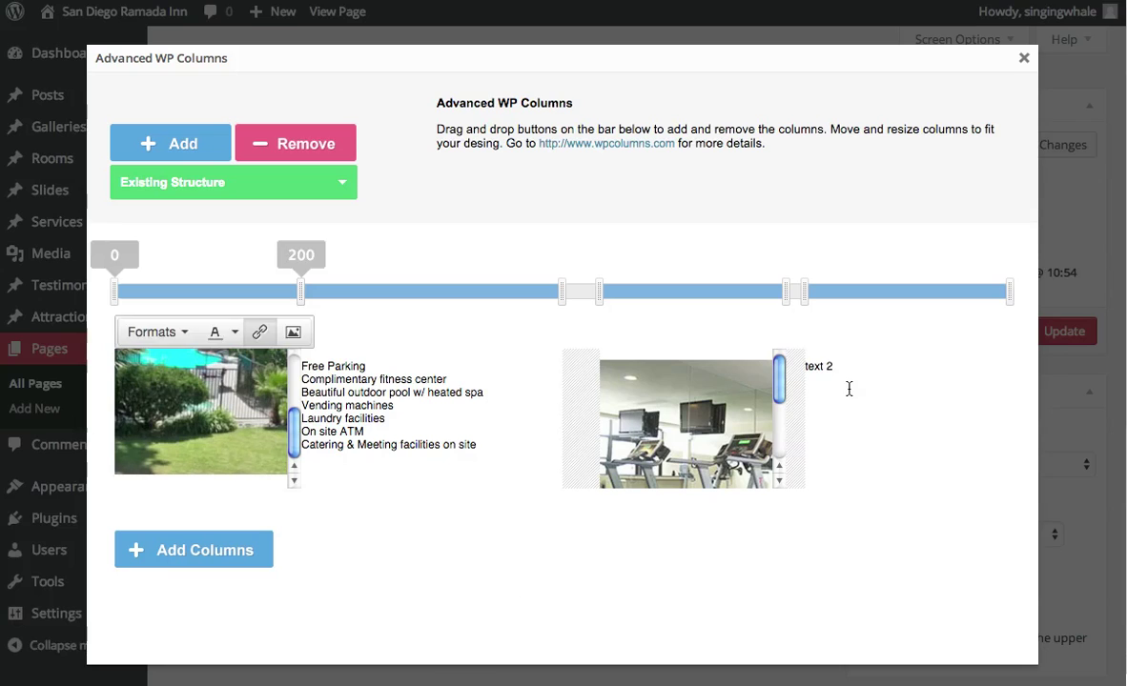
left_click(818, 370)
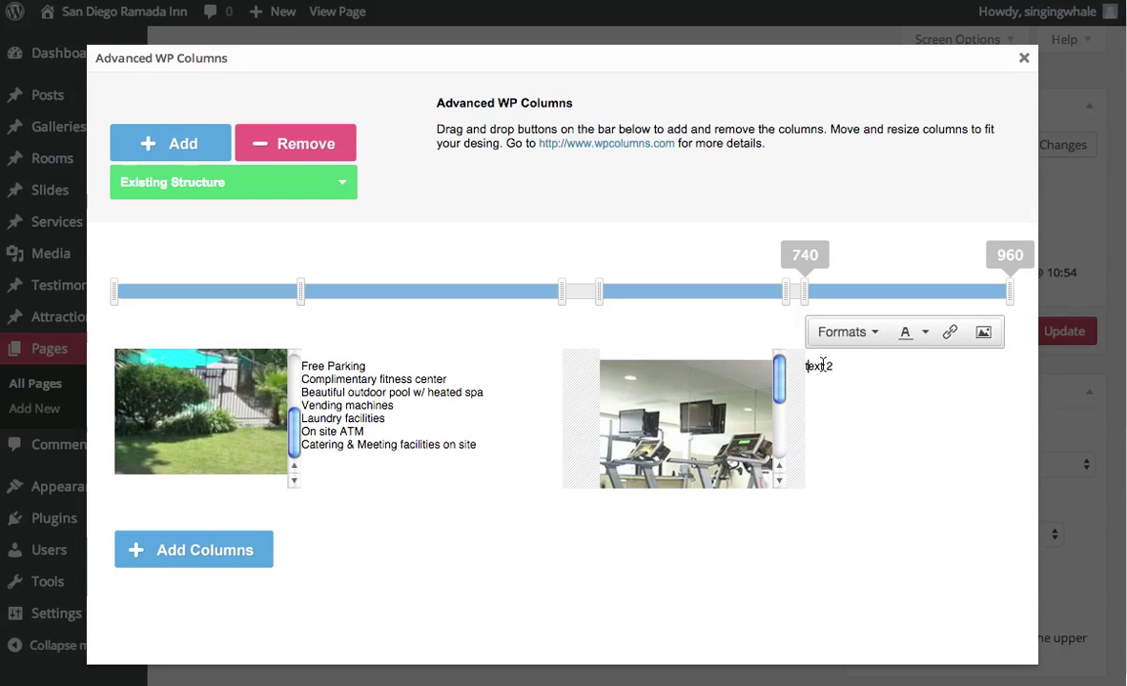
left_click_drag(805, 366, 875, 363)
key("BackSpace")
key("ctrl+v")
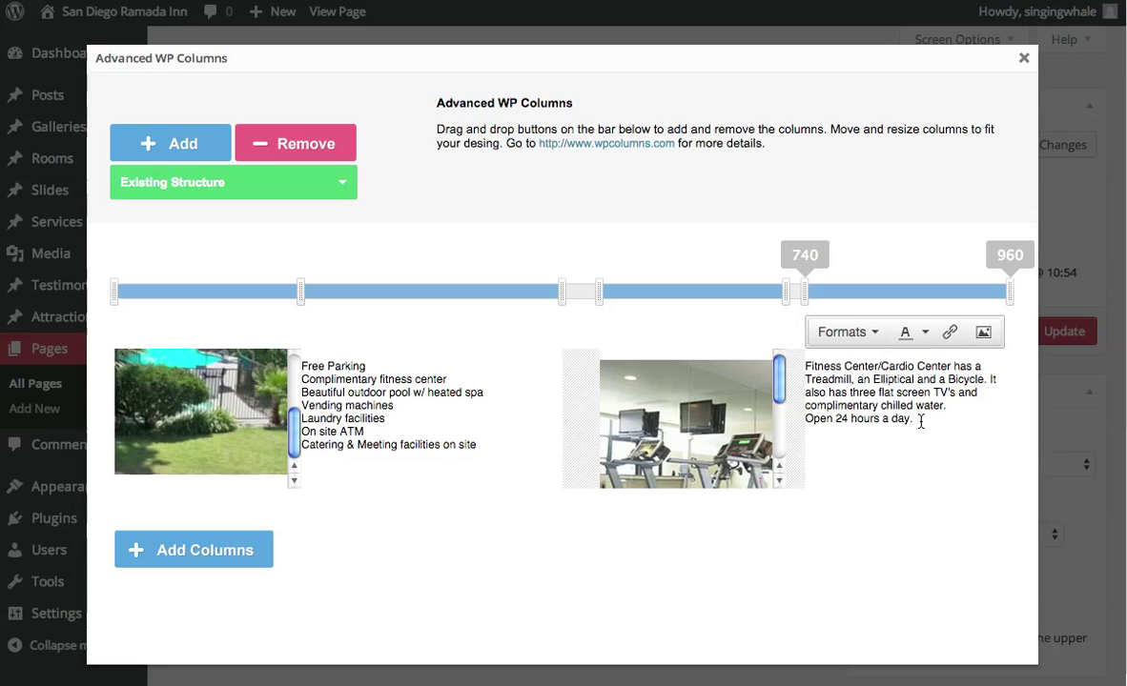
key("Return")
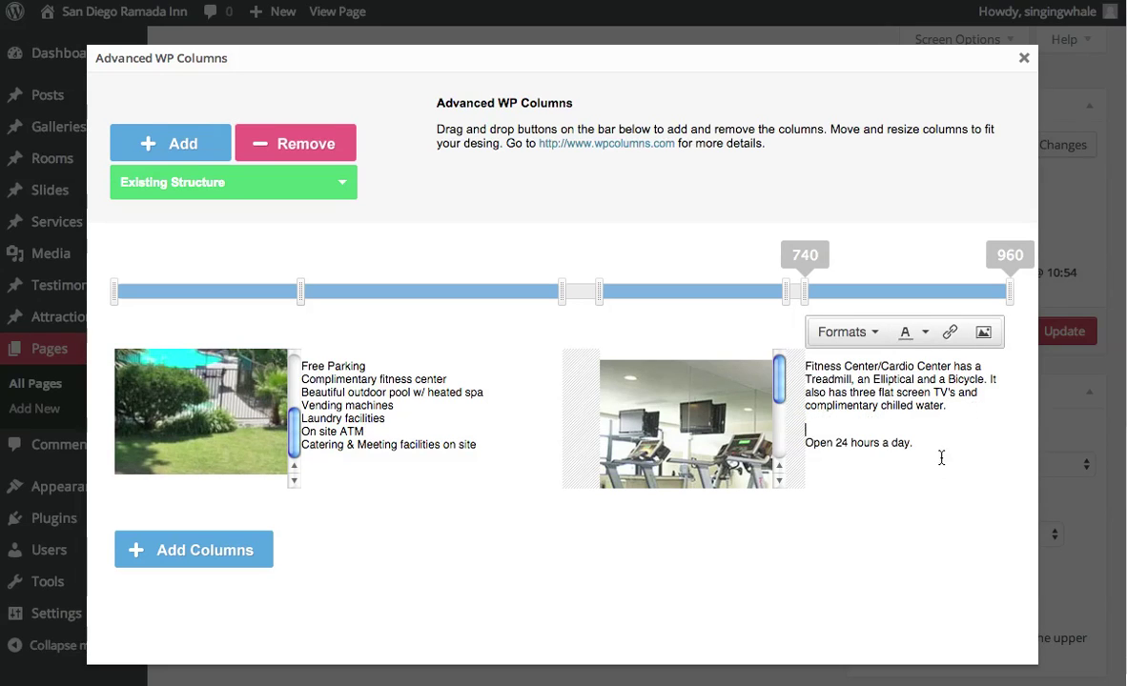
Left-align the fitness description and delete the pic 2 caption under the gym photo.
left_click(858, 335)
mouse_move(856, 447)
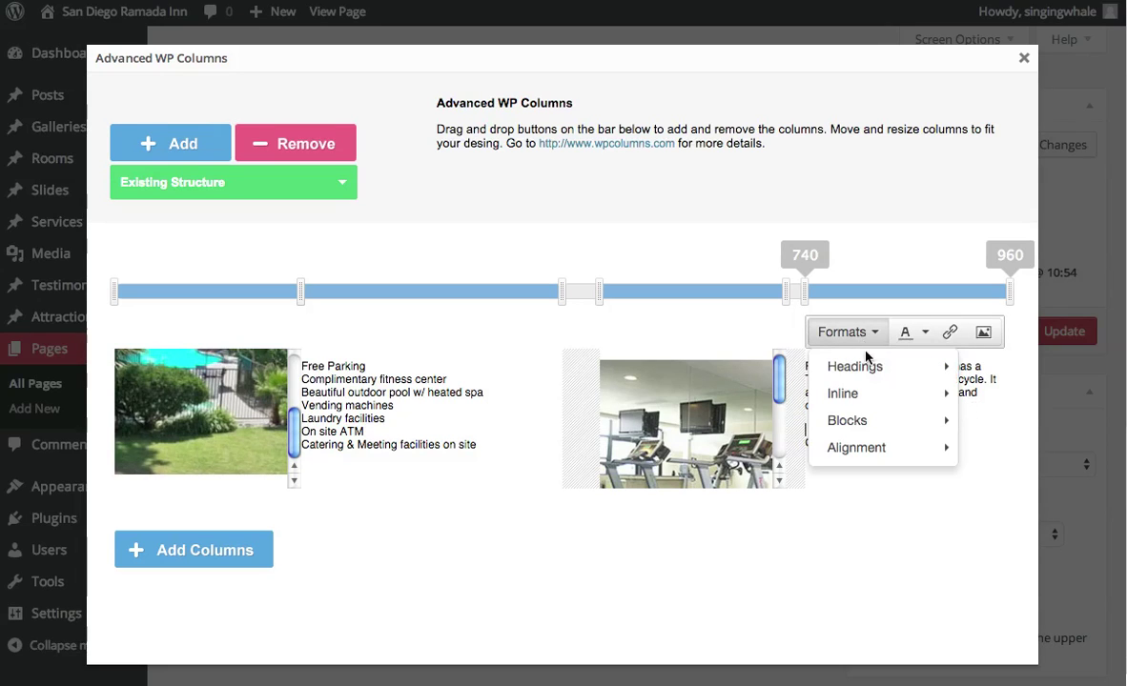
left_click(732, 459)
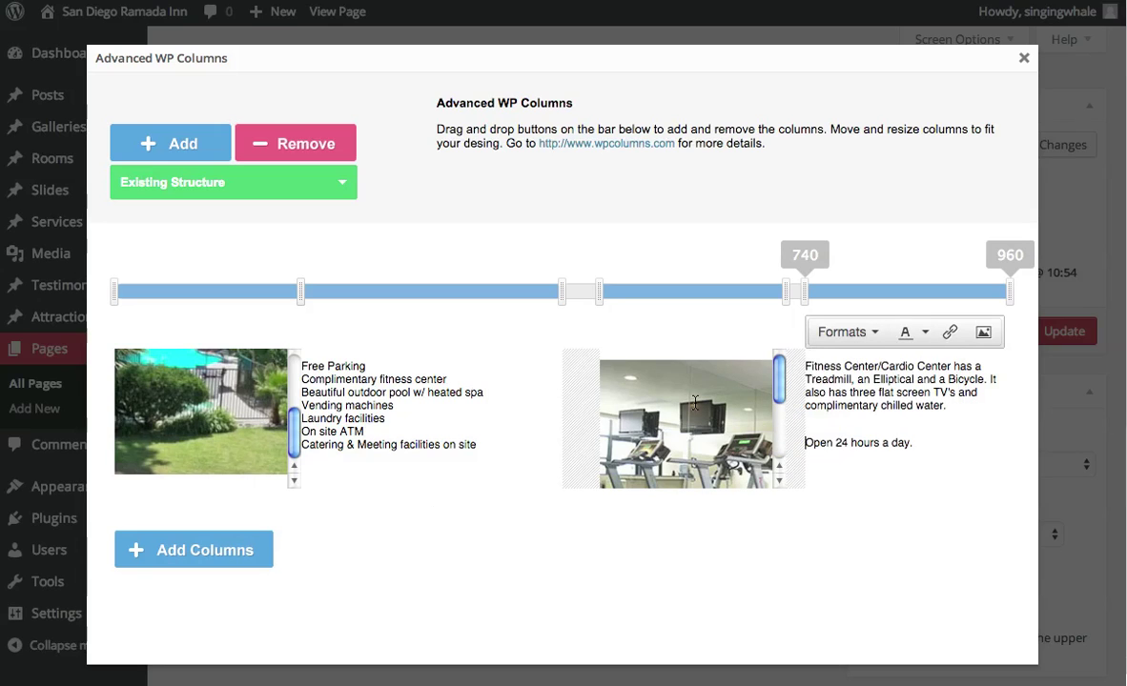
left_click(740, 394)
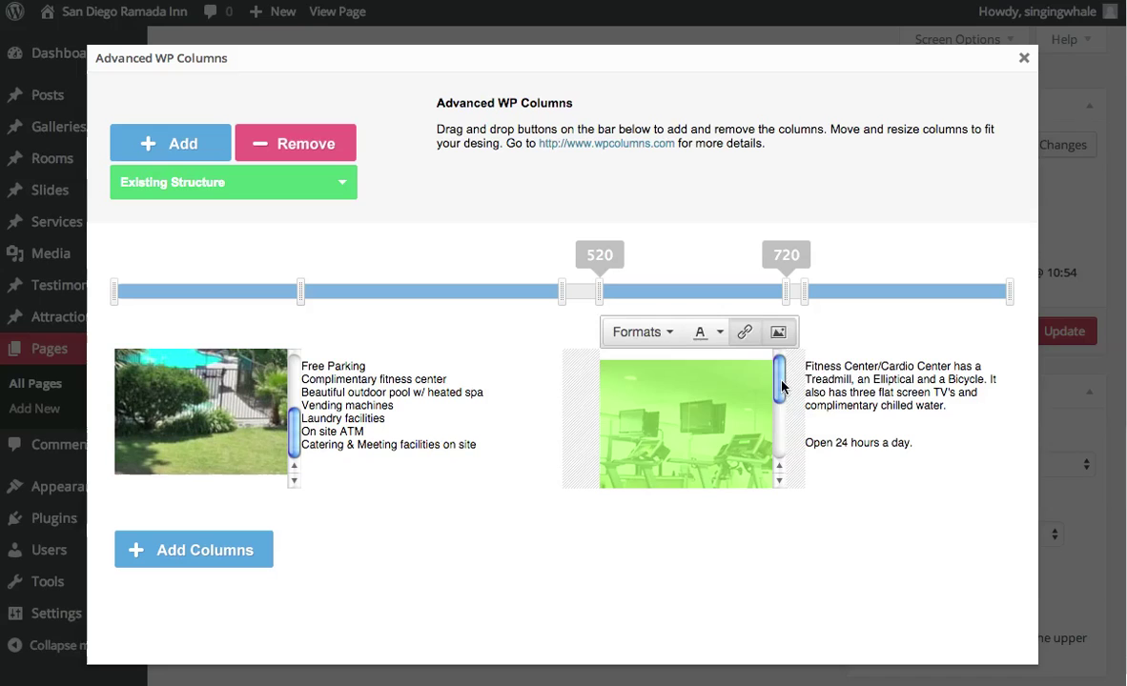
scroll(668, 420, "down", 3)
left_click(647, 469)
left_click_drag(646, 470, 596, 470)
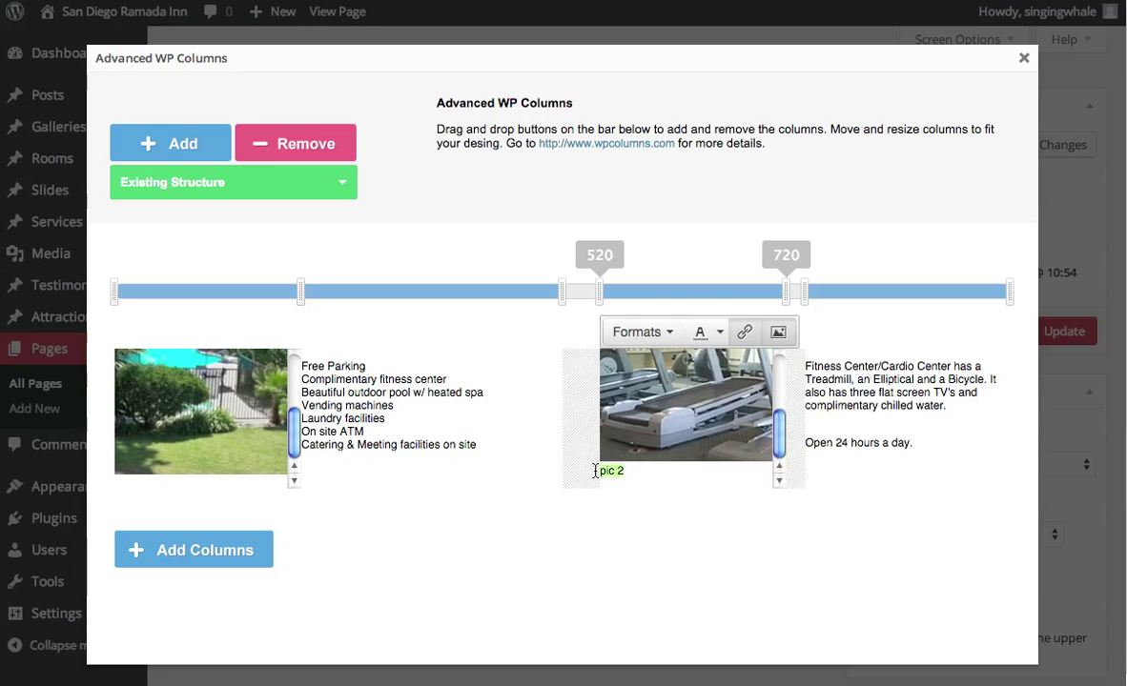
key("BackSpace")
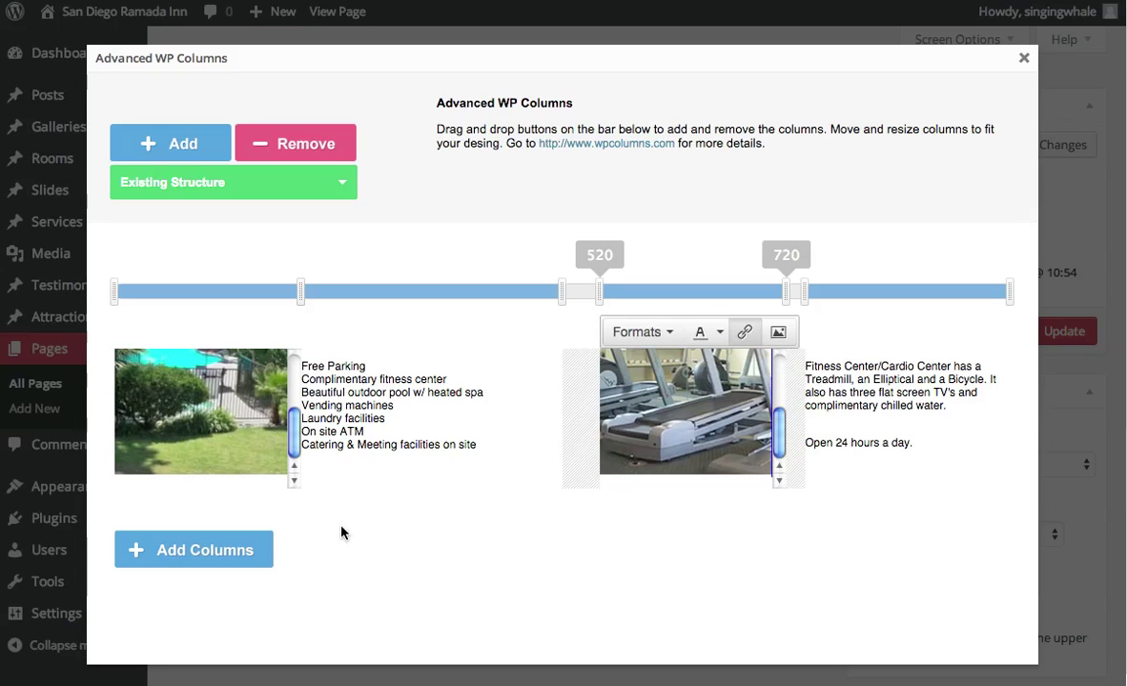
Insert the column layout, bullet the amenities lines from Free Parking onward, and update the page.
left_click(160, 551)
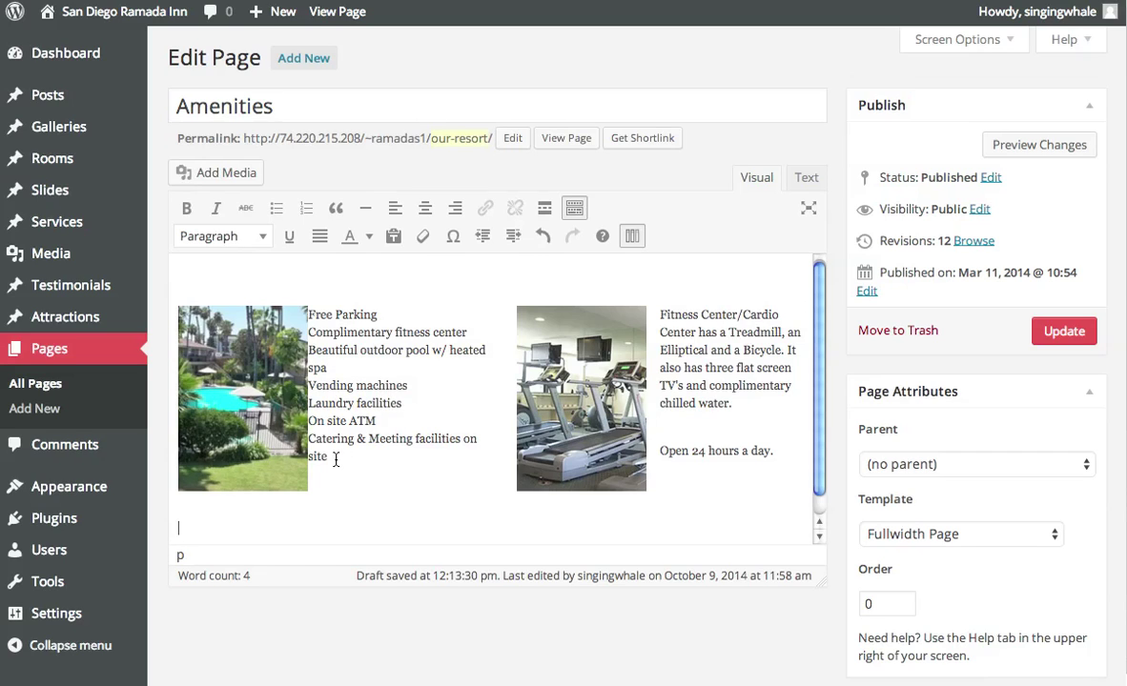
left_click_drag(336, 460, 315, 333)
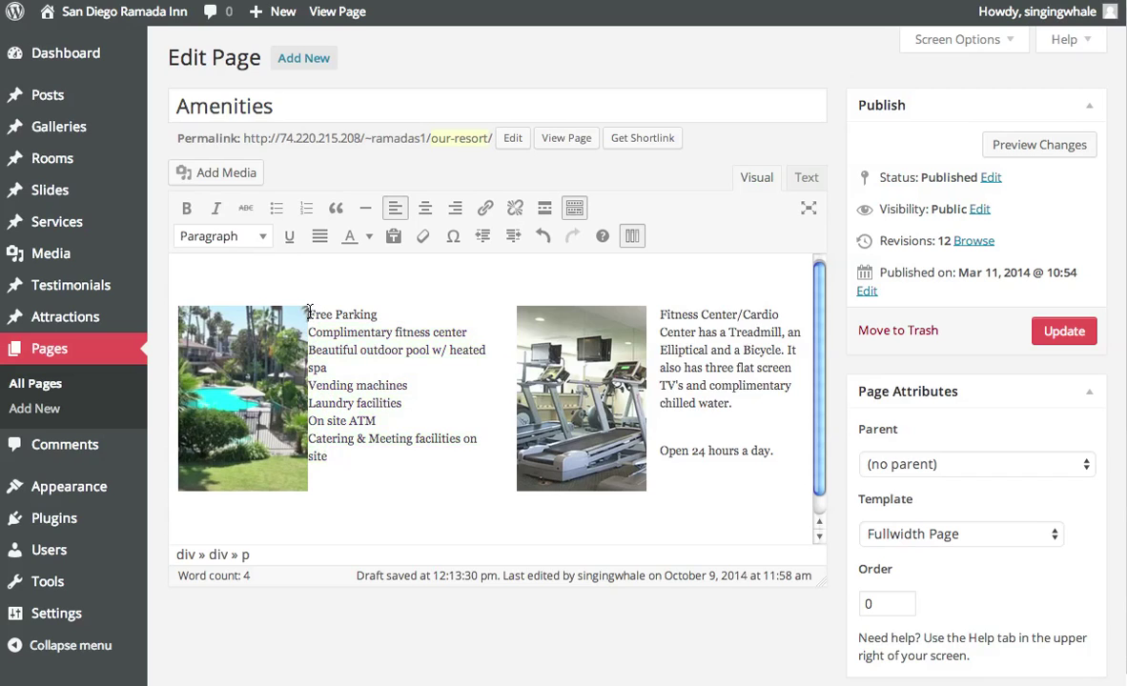
left_click_drag(308, 315, 354, 475)
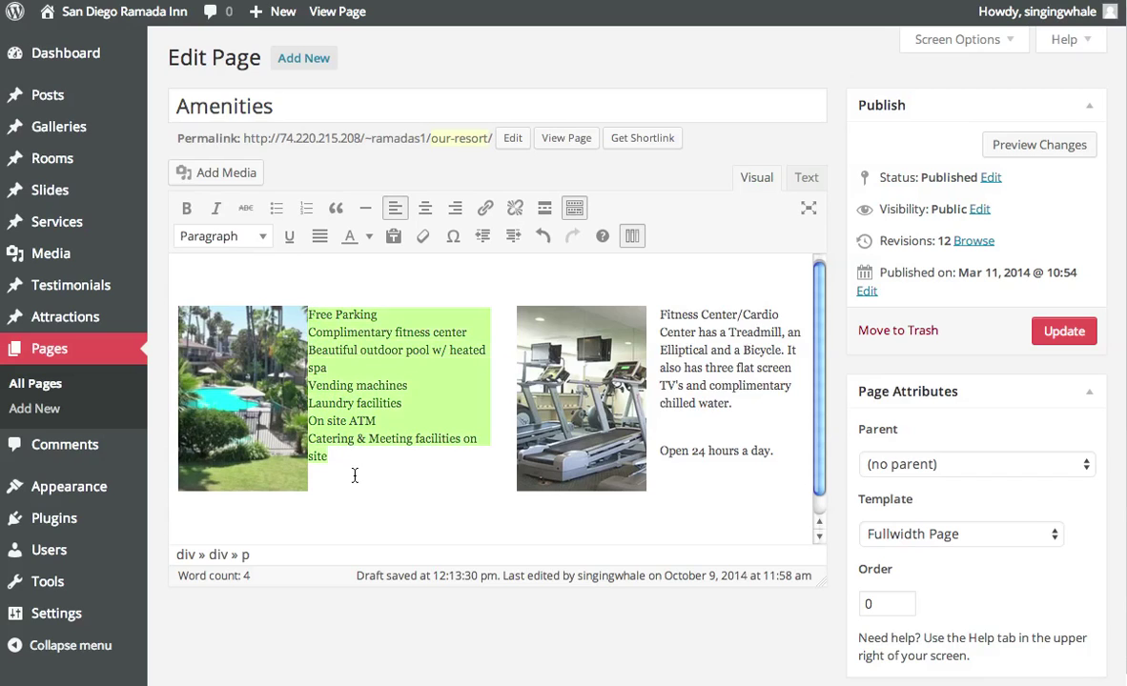
left_click(277, 209)
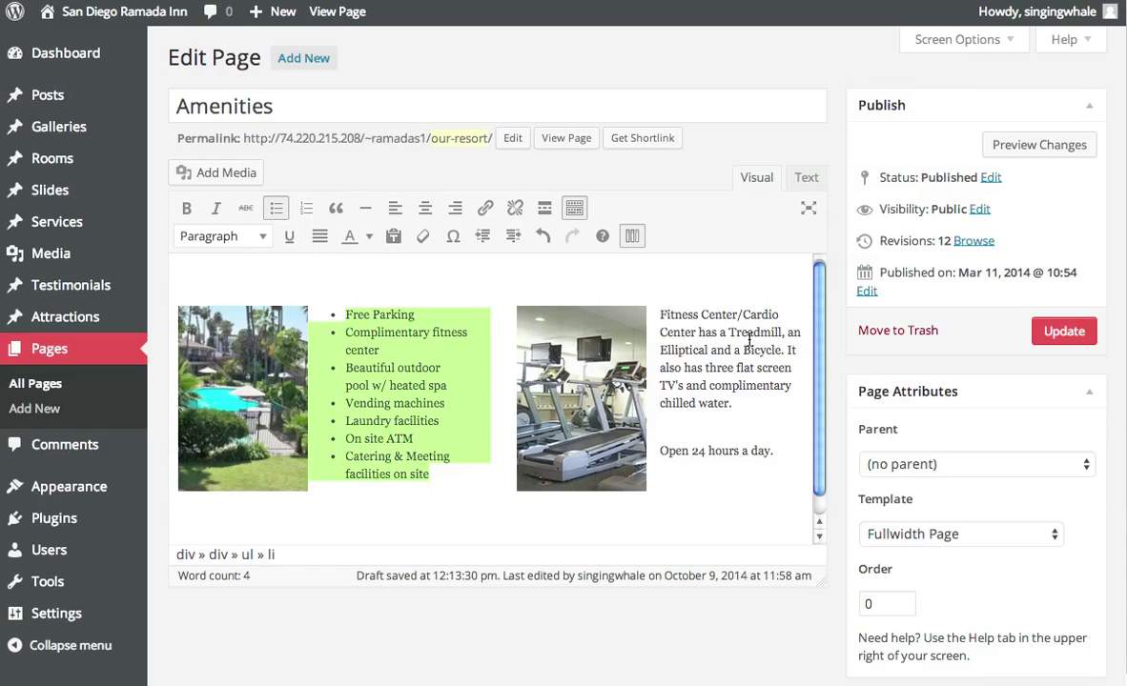
left_click(1081, 331)
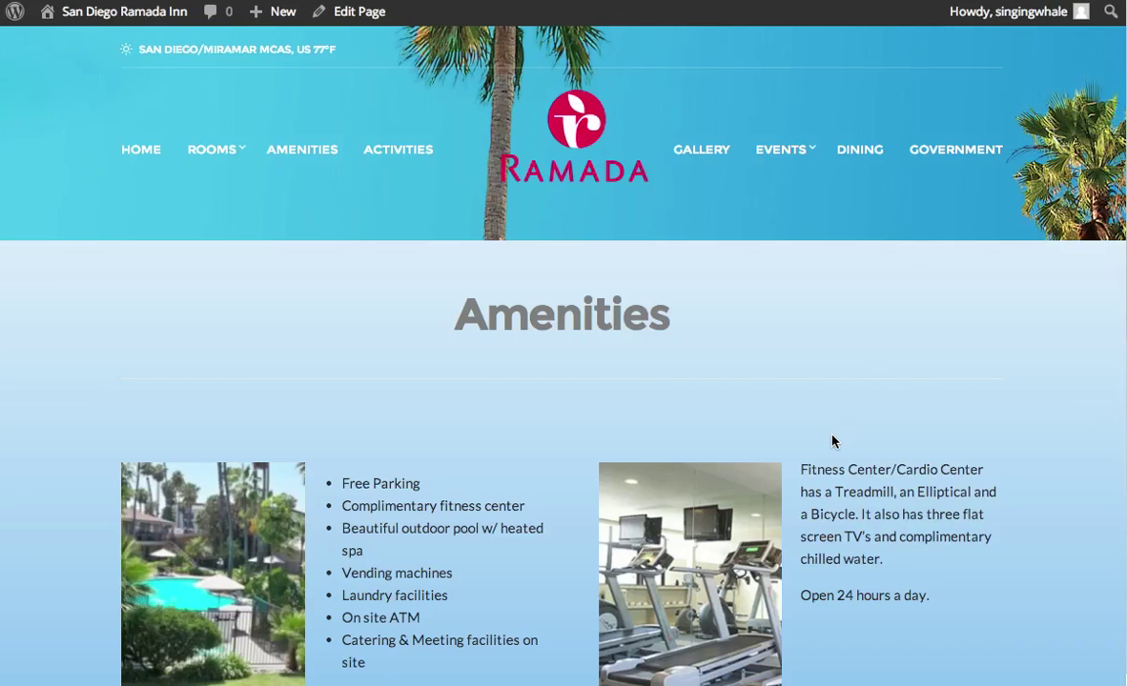
Scroll the live Amenities page to see both photos beside the bulleted list and fitness description.
scroll(832, 442, "down", 5)
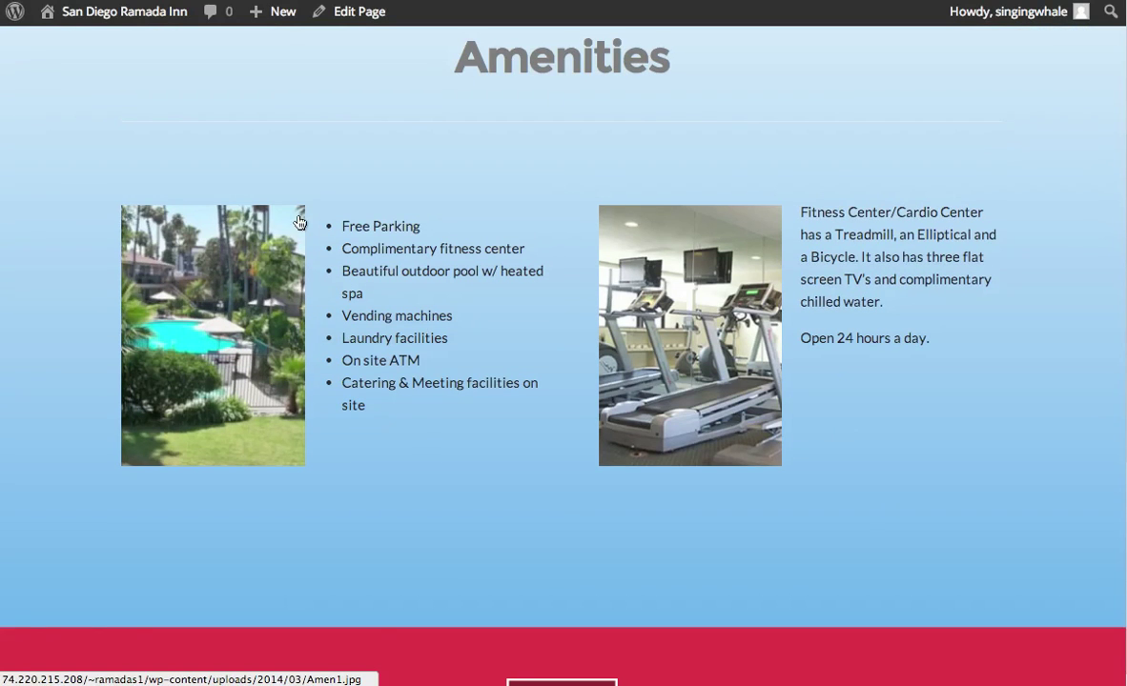